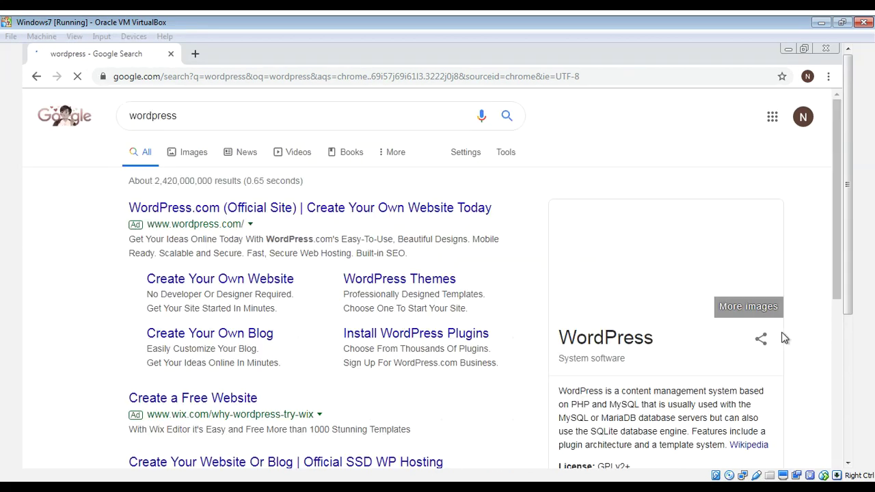
- Scroll the Google 'wordpress' results to the 'Get WordPress - Download | WordPress.org' result
{"action": "left_click_drag", "start_coordinate": [839, 208], "coordinate": [841, 296]}
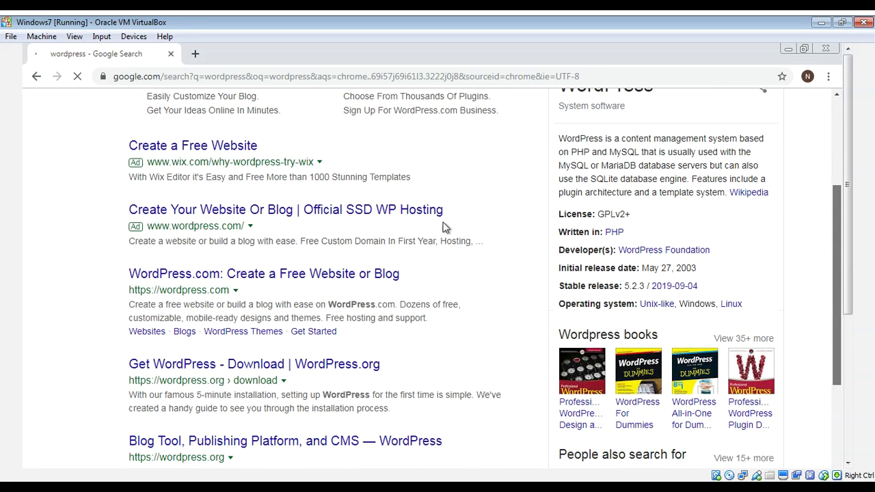
{"action": "left_click_drag", "start_coordinate": [445, 229], "coordinate": [445, 230]}
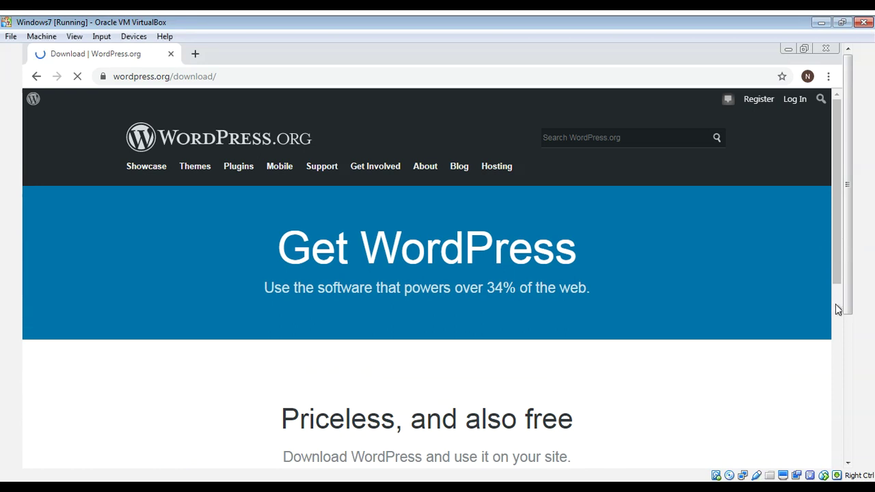
- Download WordPress 5.2.3 and check wordpress-5.2.3.zip in Chrome's Downloads list
{"action": "scroll", "coordinate": [838, 309], "scroll_direction": "down", "scroll_amount": 4}
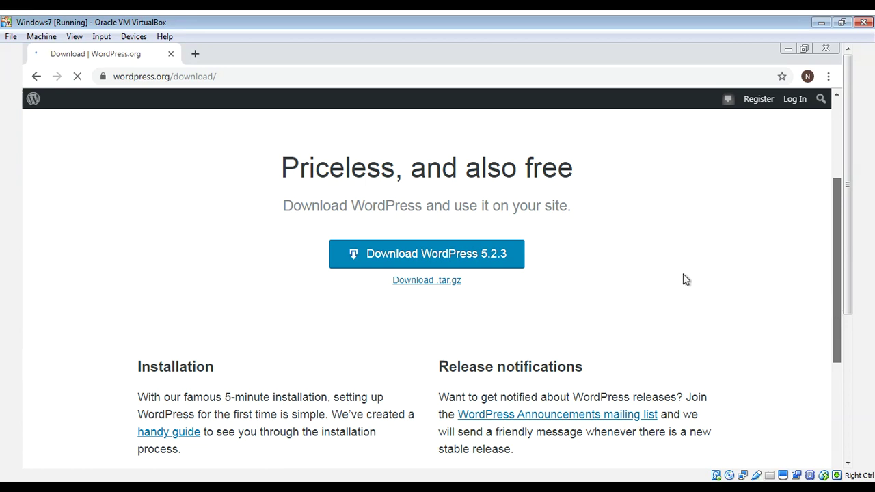
{"action": "left_click", "coordinate": [429, 259]}
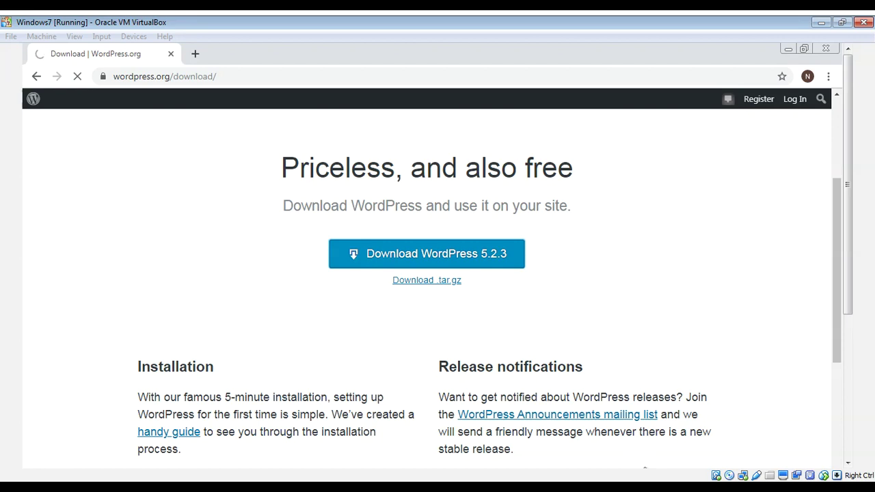
{"action": "key", "text": "ctrl+j"}
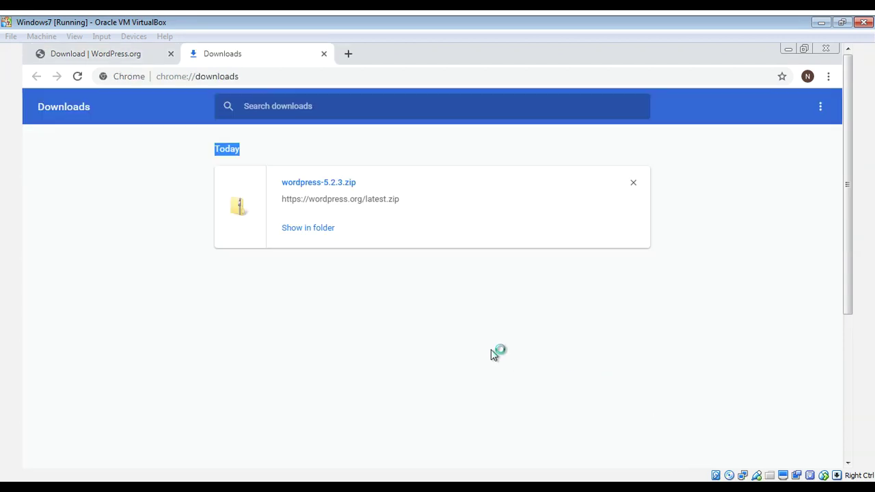
- Show wordpress-5.2.3.zip in the Downloads folder and choose Extract All on it
{"action": "left_click", "coordinate": [304, 230]}
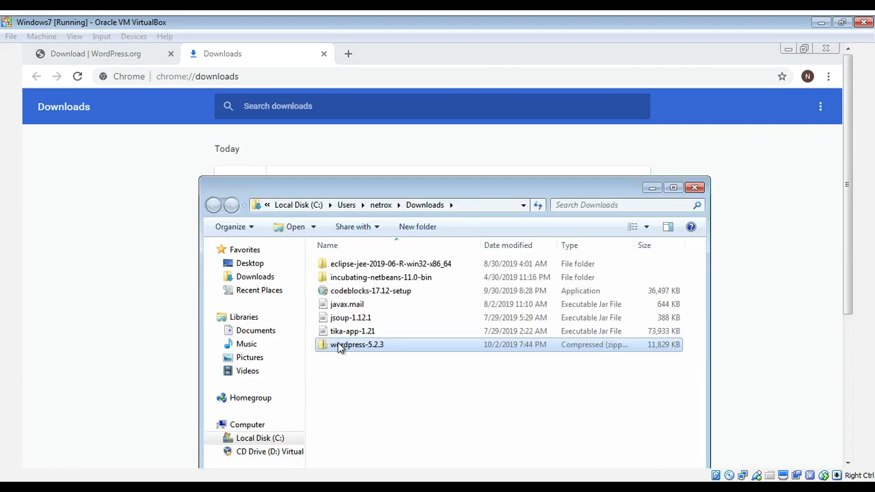
{"action": "left_click", "coordinate": [339, 347]}
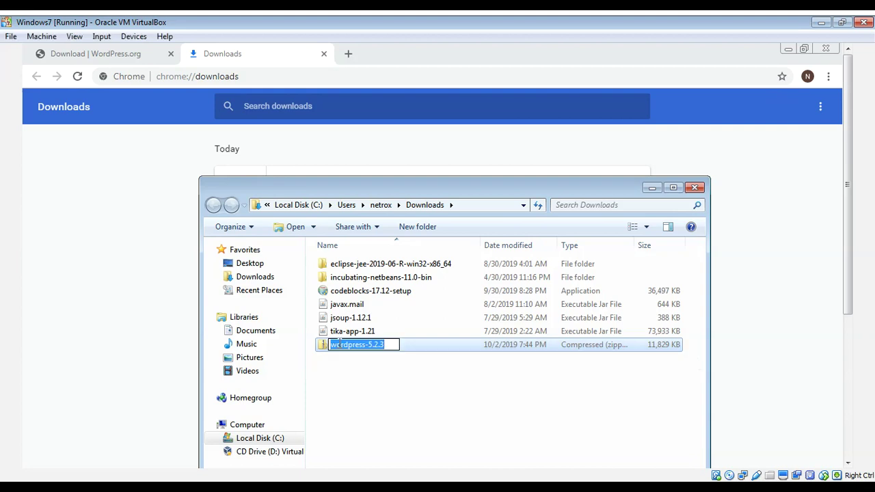
{"action": "left_click", "coordinate": [370, 386]}
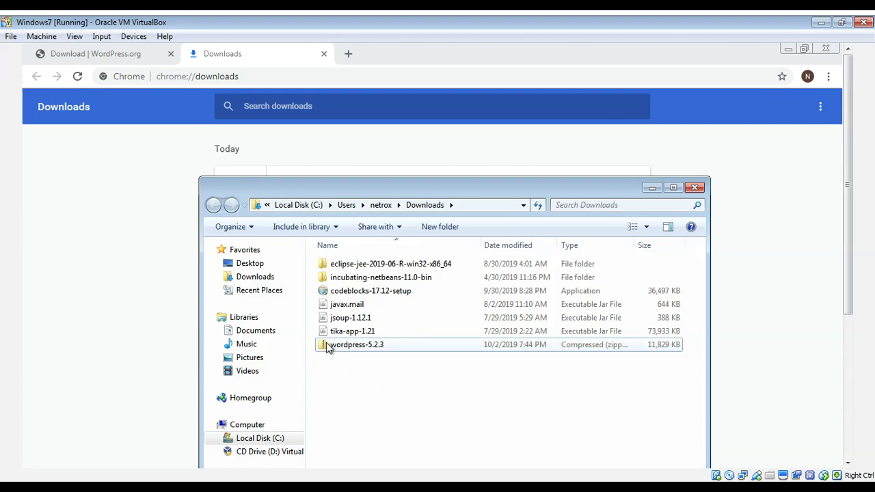
{"action": "right_click", "coordinate": [329, 348]}
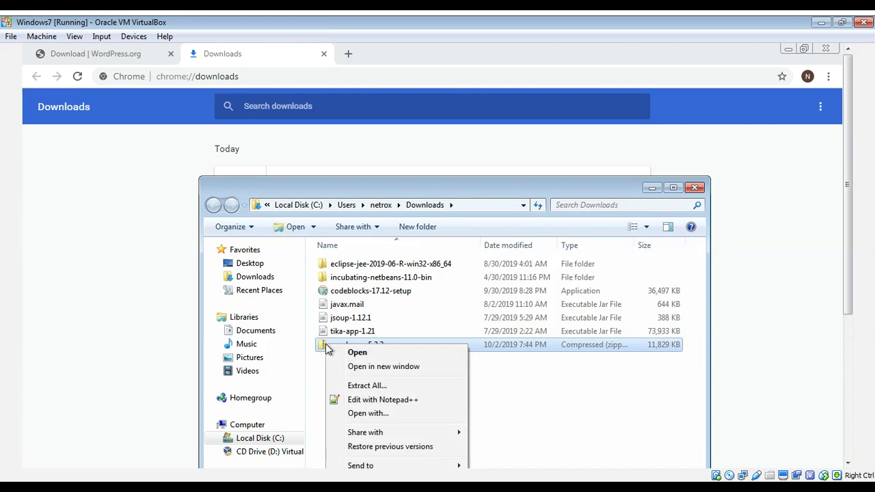
{"action": "left_click", "coordinate": [367, 385]}
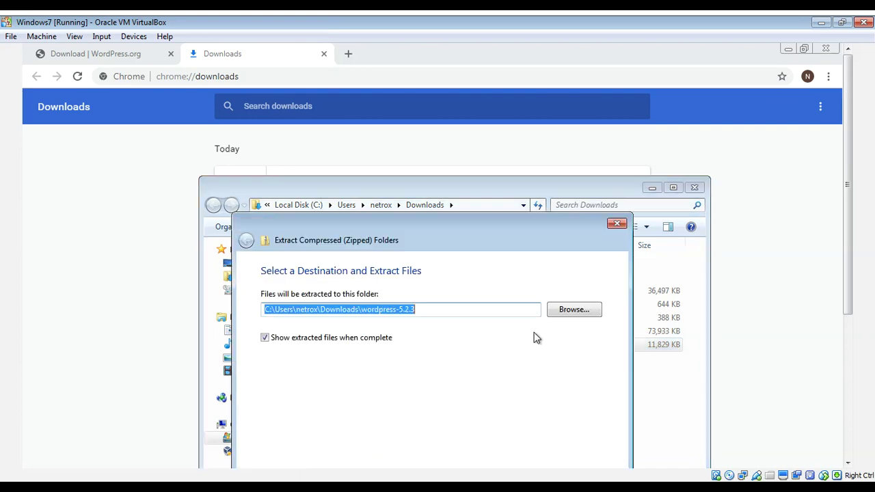
- Extract the zip into the suggested wordpress-5.2.3 folder inside Downloads
{"action": "left_click_drag", "start_coordinate": [549, 193], "coordinate": [533, 109]}
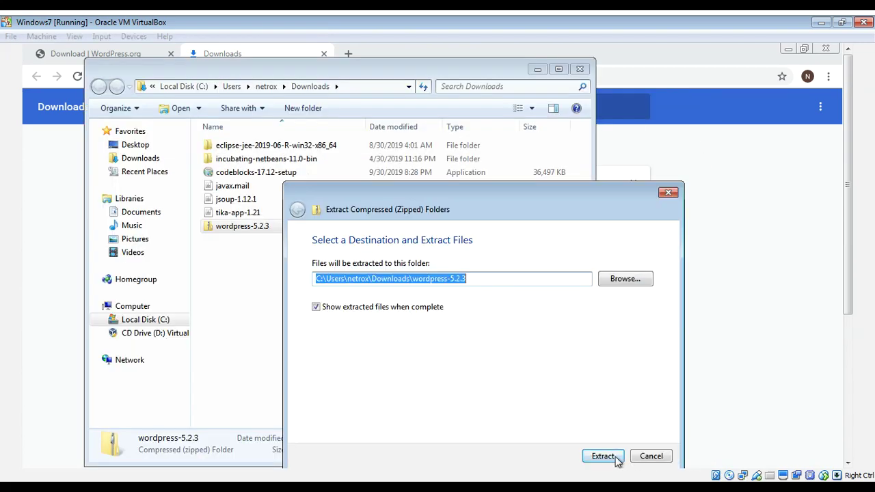
{"action": "left_click", "coordinate": [611, 458]}
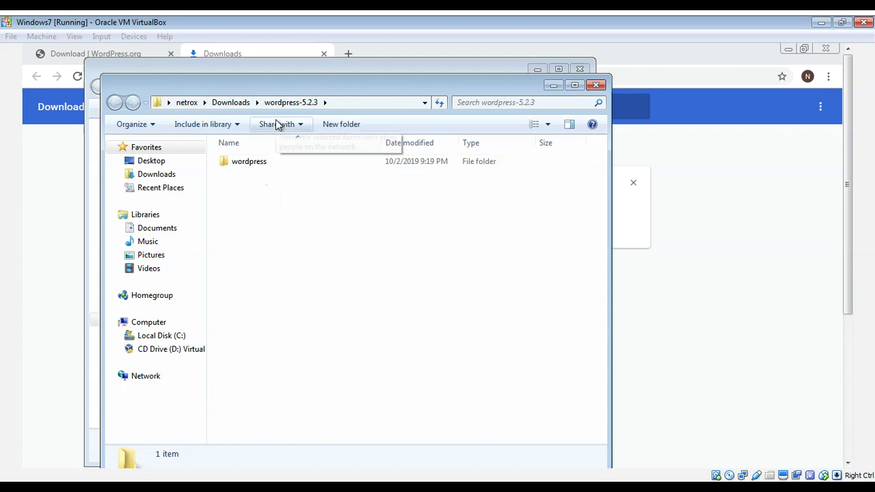
- Copy the extracted wordpress folder and maximize the Downloads window
{"action": "left_click", "coordinate": [253, 166]}
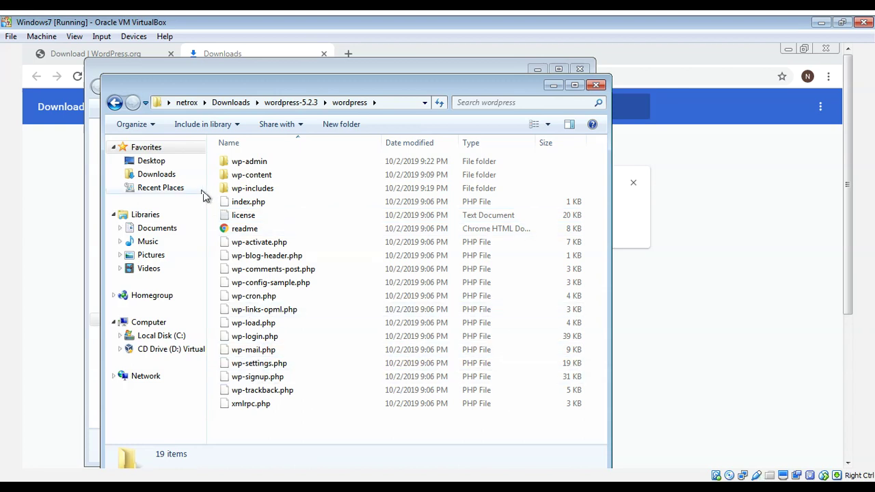
{"action": "left_click", "coordinate": [116, 104]}
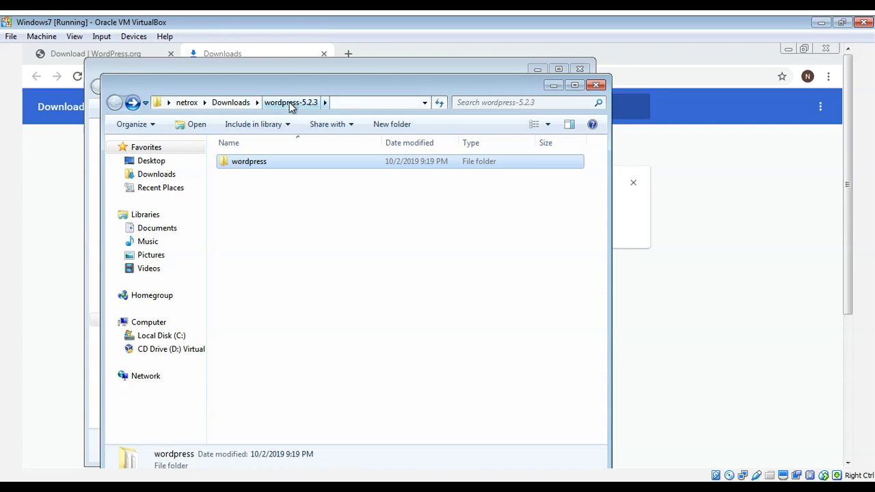
{"action": "right_click", "coordinate": [250, 161]}
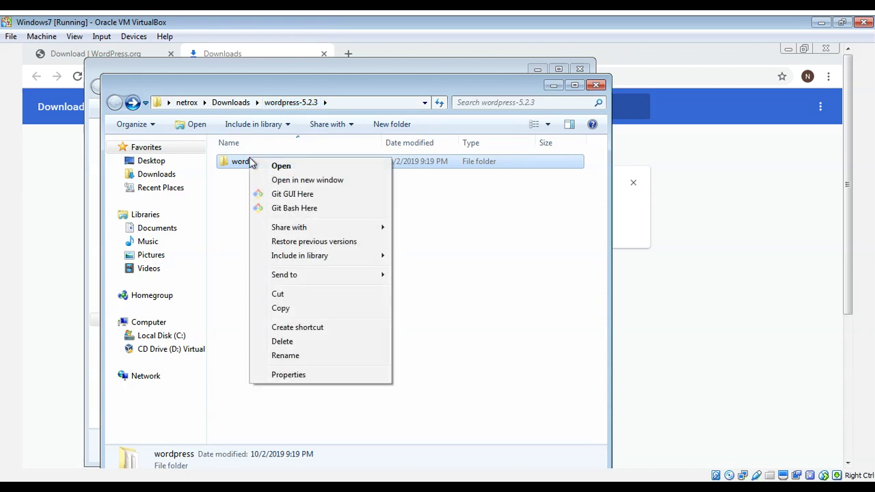
{"action": "left_click", "coordinate": [280, 308]}
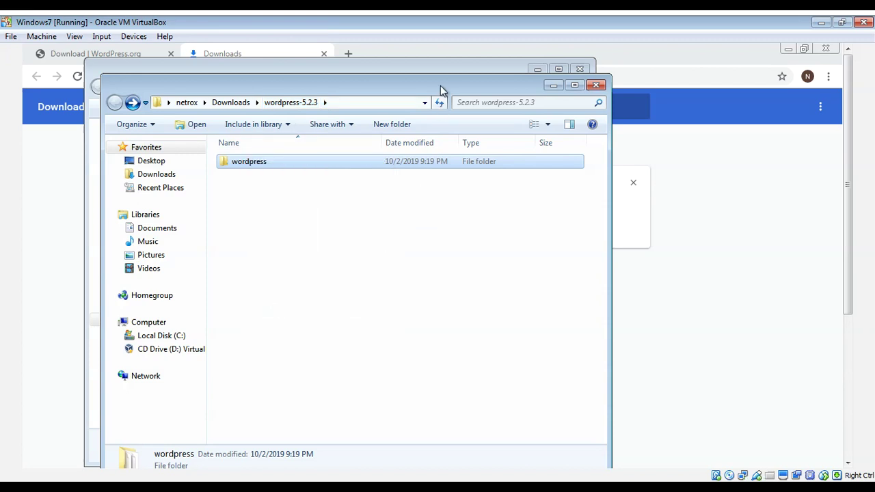
{"action": "left_click", "coordinate": [447, 66]}
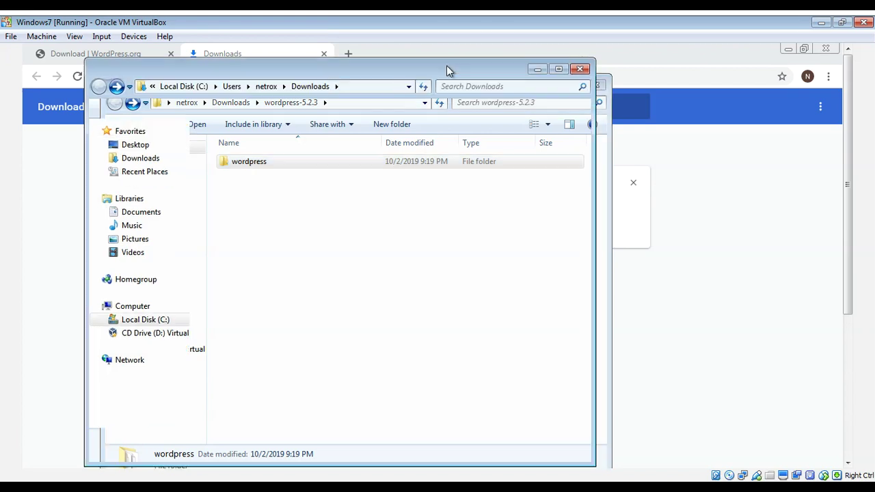
{"action": "left_click", "coordinate": [556, 70]}
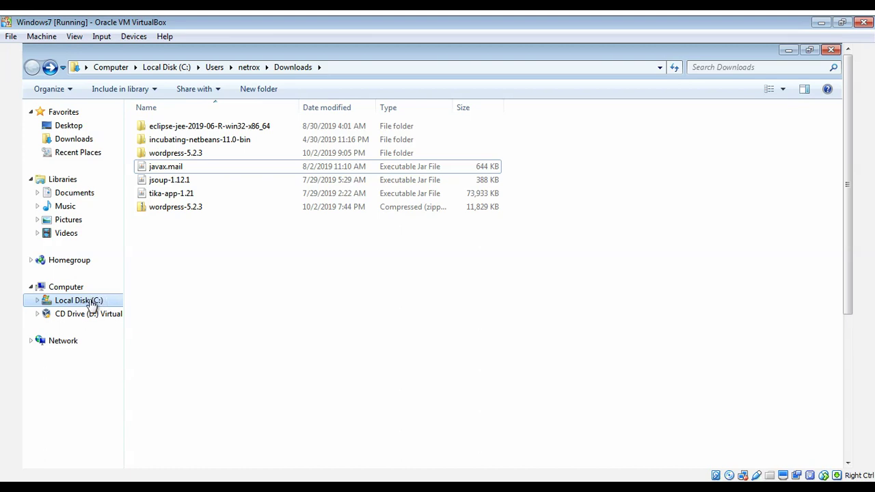
- Paste the copied wordpress folder into C:\xampp\htdocs
{"action": "left_click", "coordinate": [92, 302]}
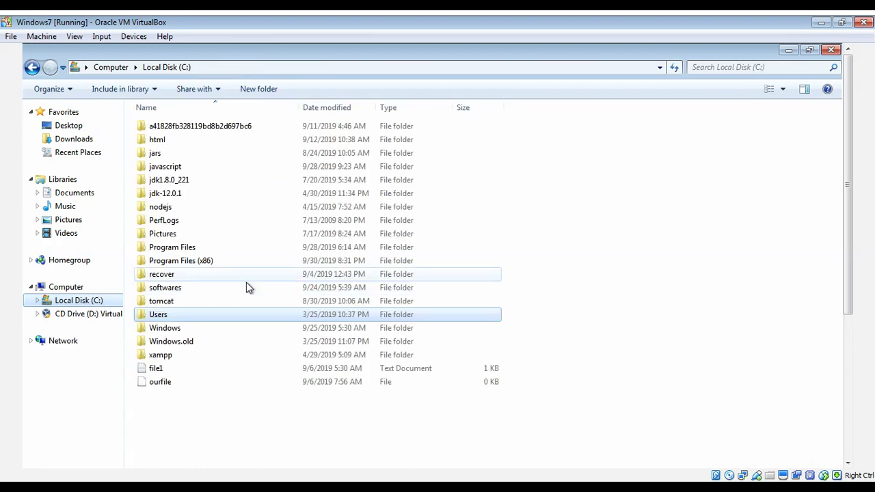
{"action": "double_click", "coordinate": [166, 361]}
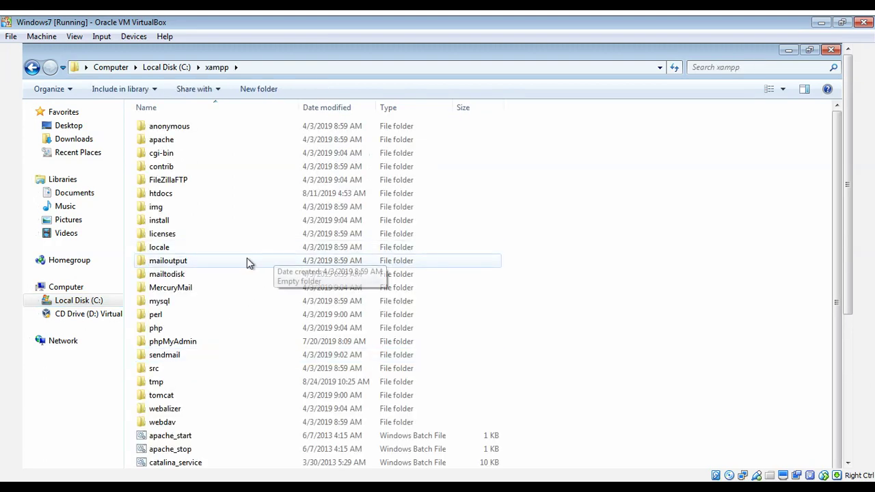
{"action": "left_click", "coordinate": [191, 198]}
{"action": "double_click", "coordinate": [191, 199]}
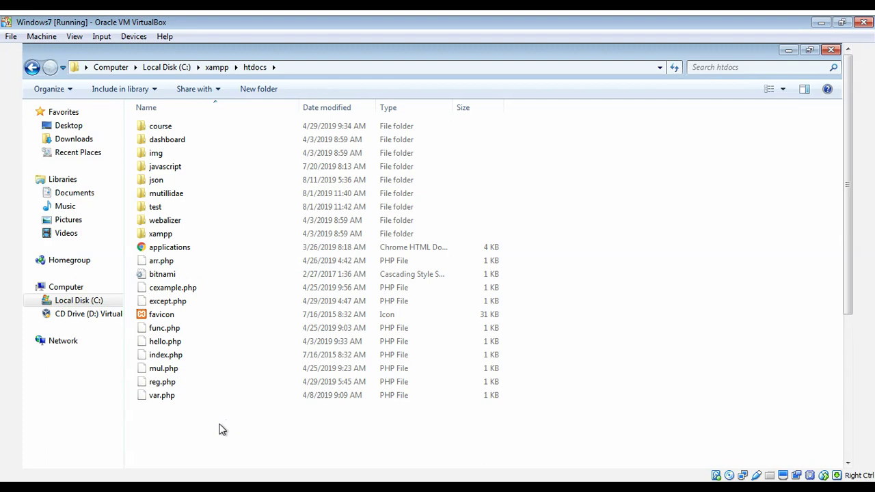
{"action": "right_click", "coordinate": [218, 429]}
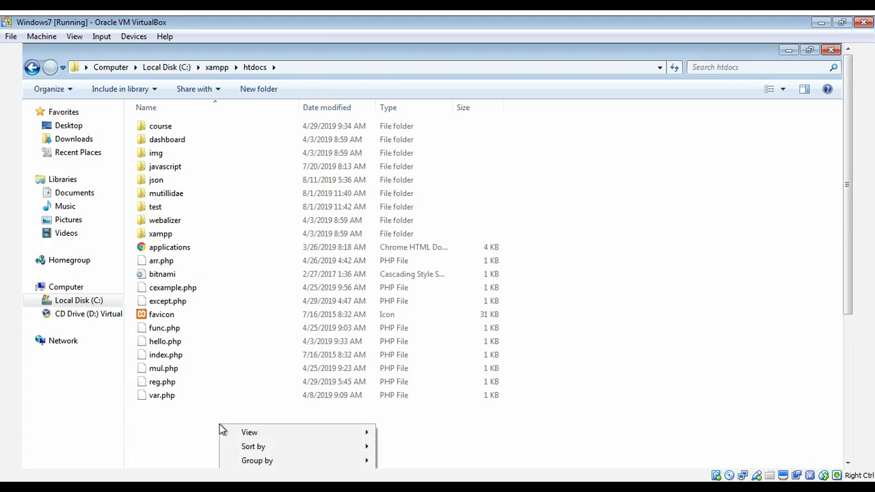
{"action": "left_click", "coordinate": [253, 274]}
{"action": "right_click", "coordinate": [253, 276]}
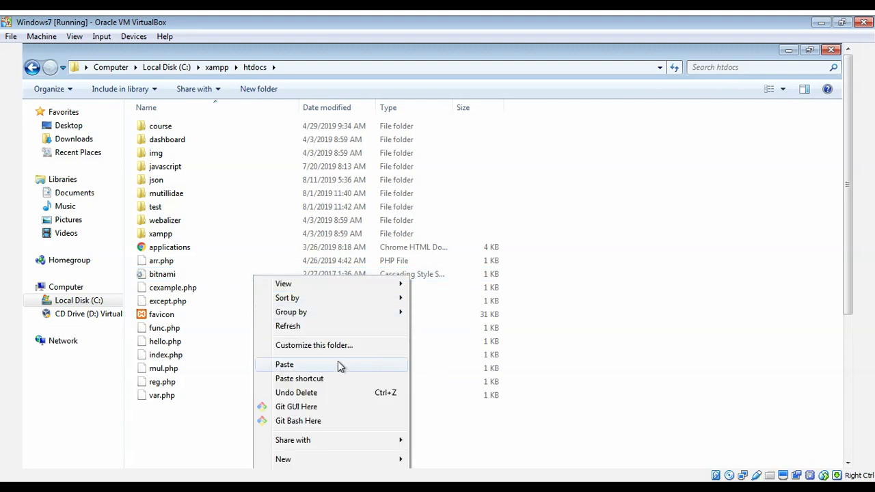
{"action": "left_click", "coordinate": [338, 364]}
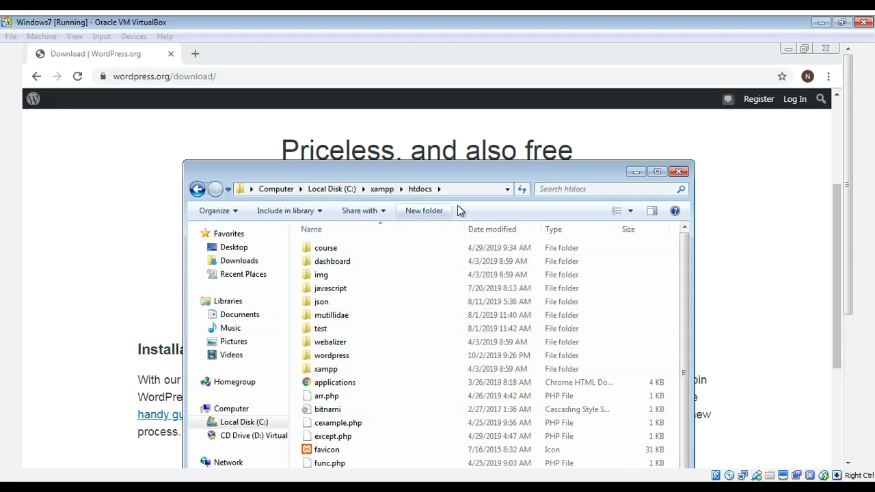
- Launch XAMPP Control Panel from the XAMPP group under Start > All Programs
{"action": "left_click_drag", "start_coordinate": [851, 134], "coordinate": [851, 294]}
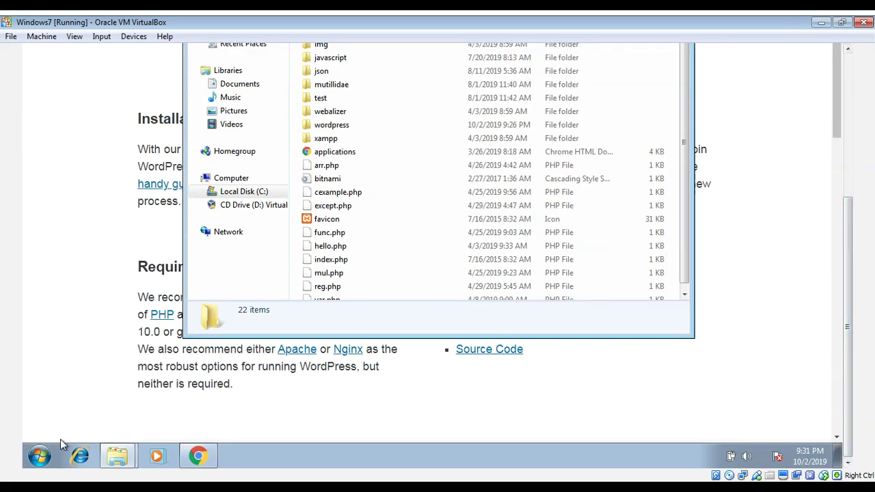
{"action": "left_click", "coordinate": [38, 456]}
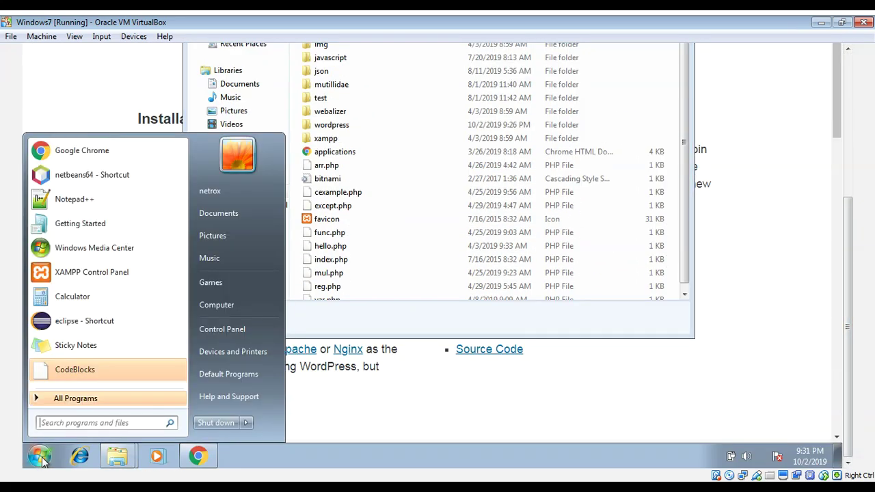
{"action": "left_click", "coordinate": [123, 398]}
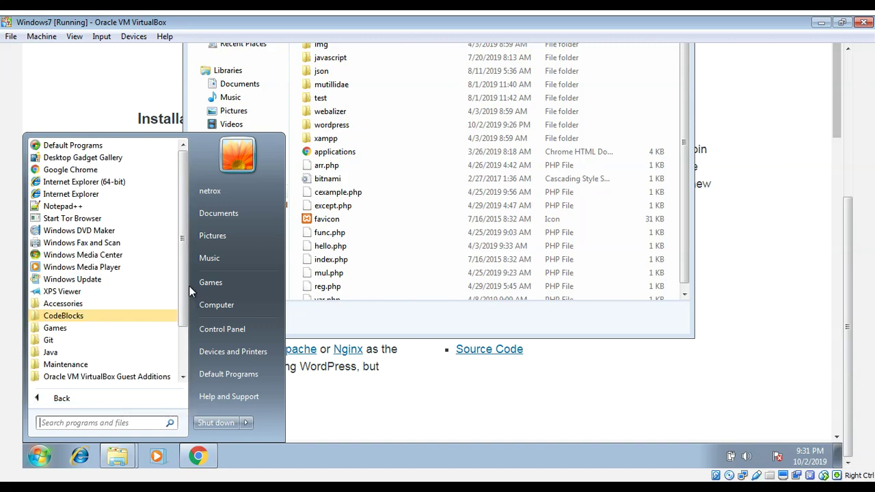
{"action": "left_click_drag", "start_coordinate": [184, 284], "coordinate": [181, 355]}
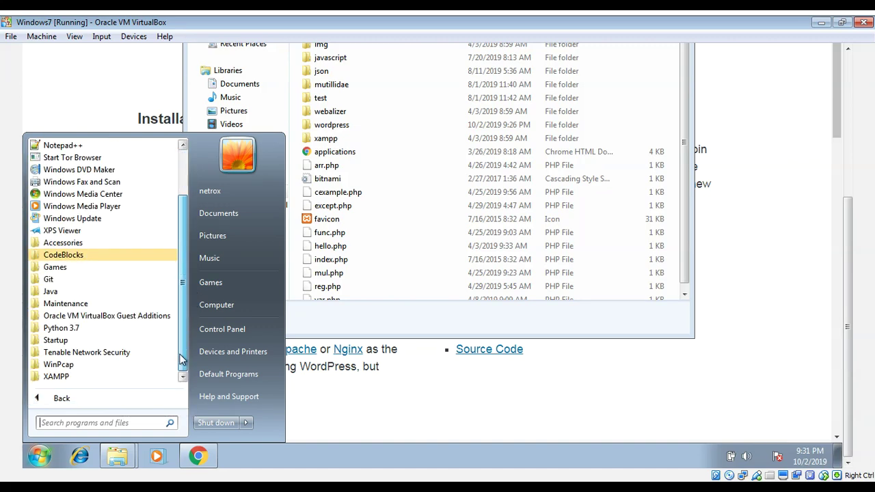
{"action": "left_click", "coordinate": [88, 383]}
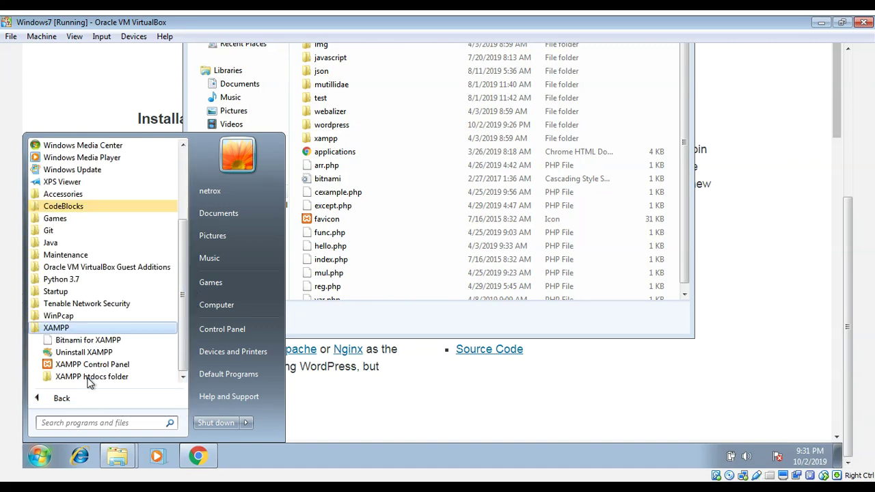
{"action": "left_click", "coordinate": [89, 370]}
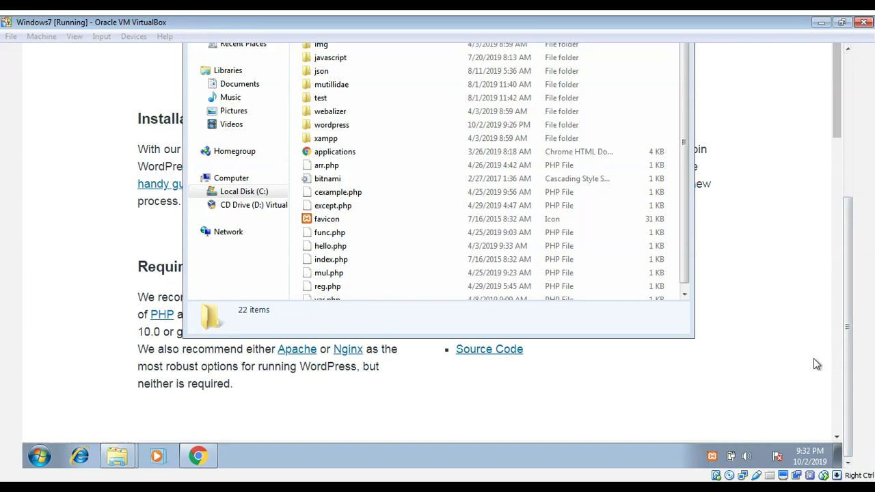
- Bring up XAMPP Control Panel and start the Apache and MySQL modules
{"action": "left_click", "coordinate": [711, 458]}
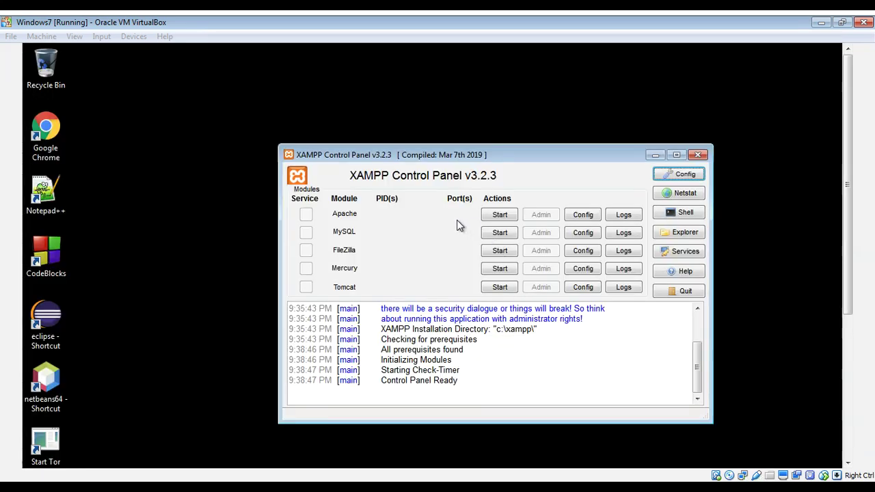
{"action": "left_click", "coordinate": [501, 216]}
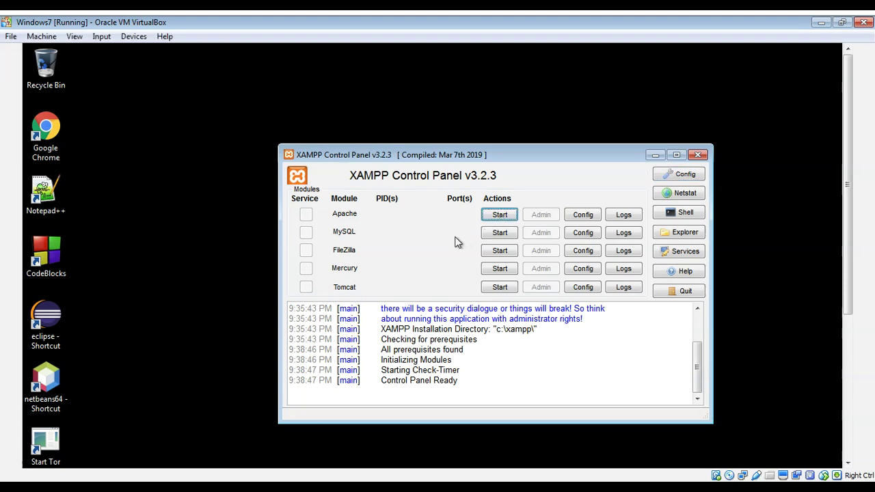
{"action": "left_click", "coordinate": [499, 233]}
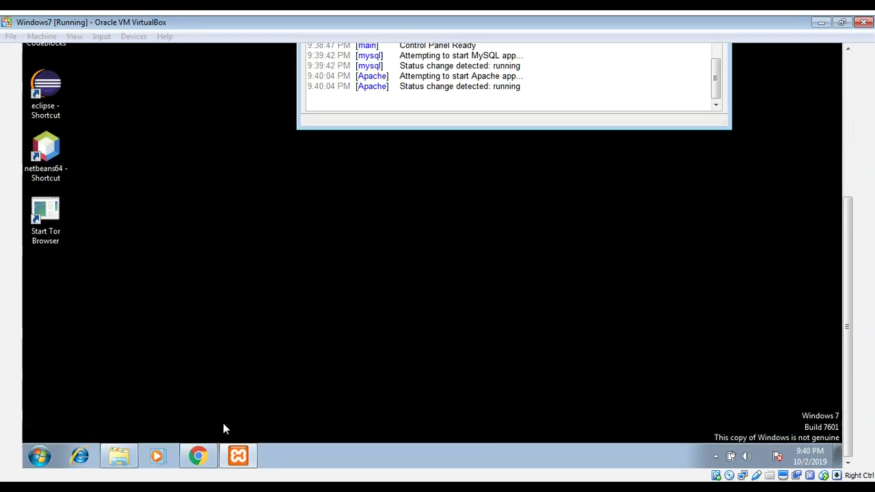
- Go to localhost/wordpress in Chrome
{"action": "left_click", "coordinate": [194, 458]}
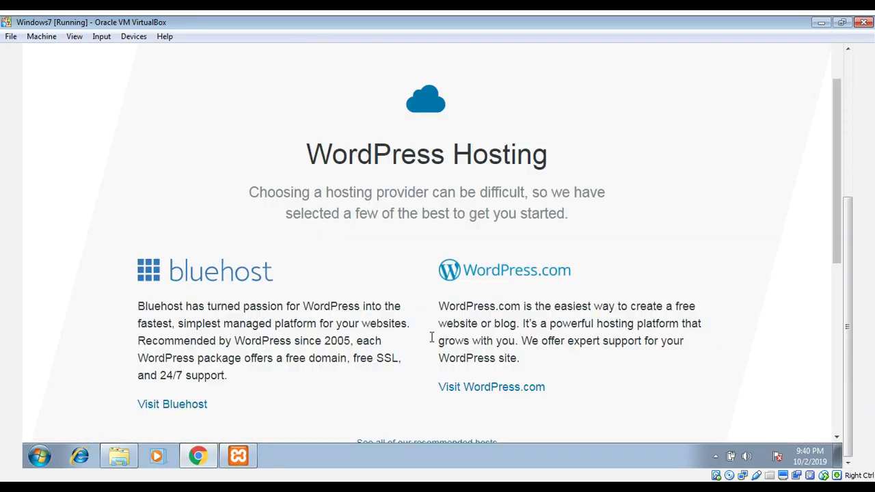
{"action": "left_click", "coordinate": [848, 68]}
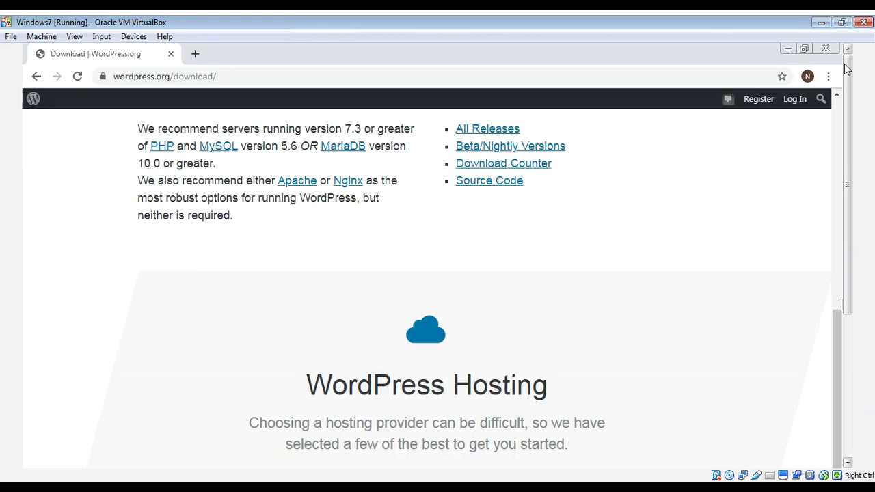
{"action": "left_click", "coordinate": [269, 75]}
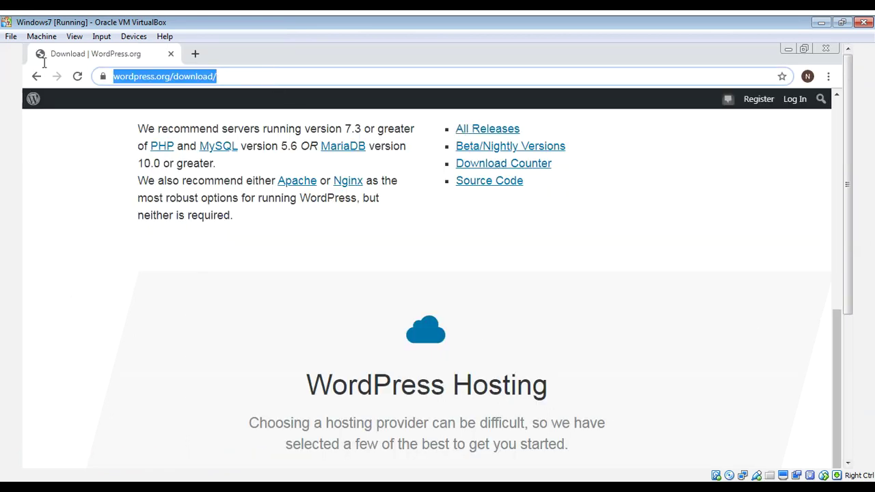
{"action": "key", "text": "BackSpace"}
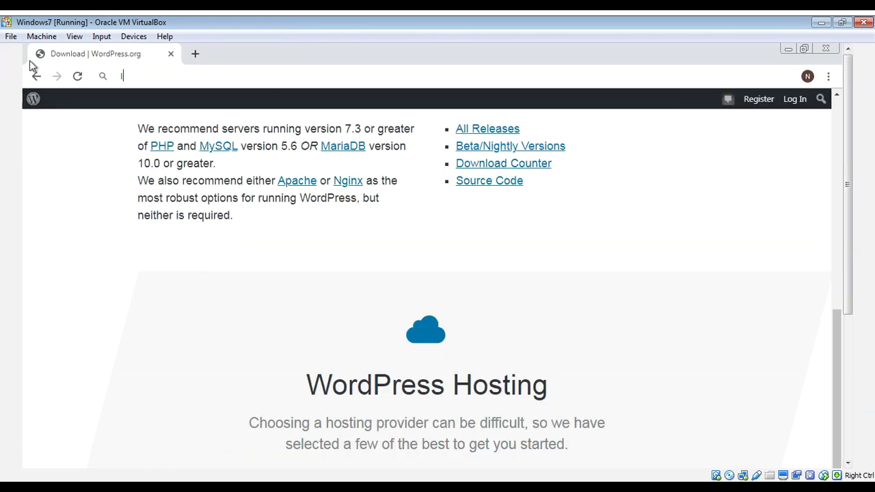
{"action": "type", "text": "localhost"}
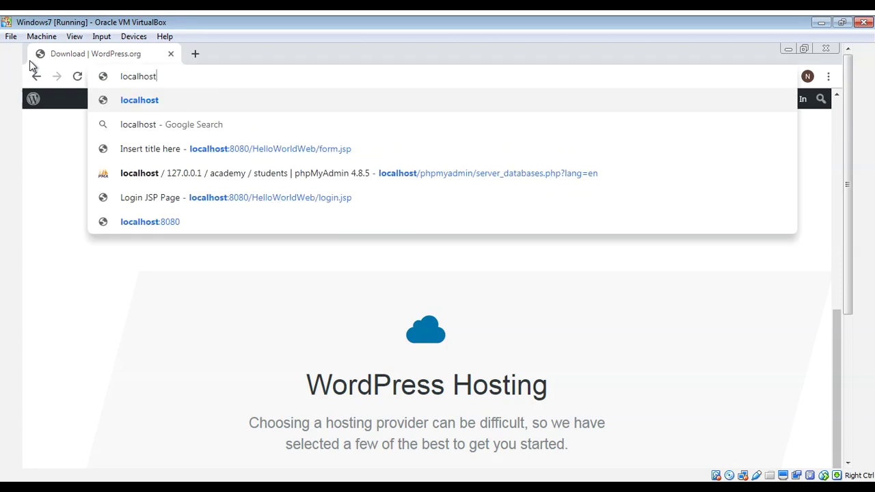
{"action": "type", "text": "/wor"}
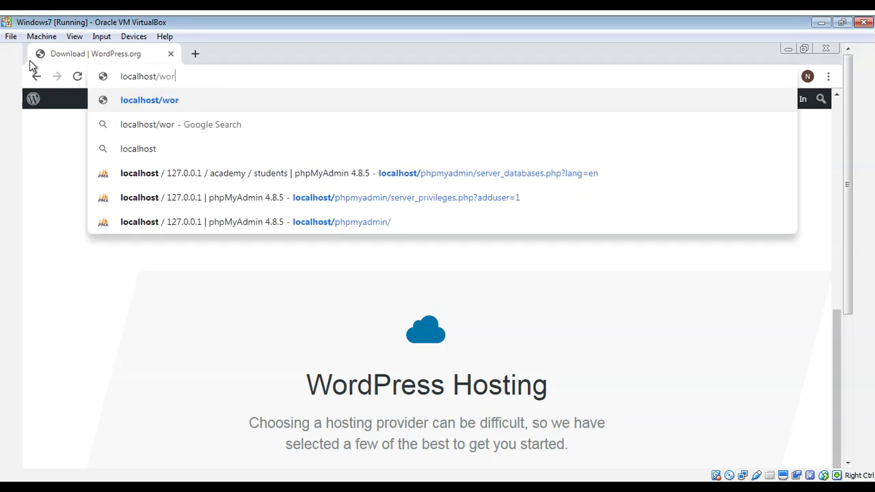
{"action": "type", "text": "dpress"}
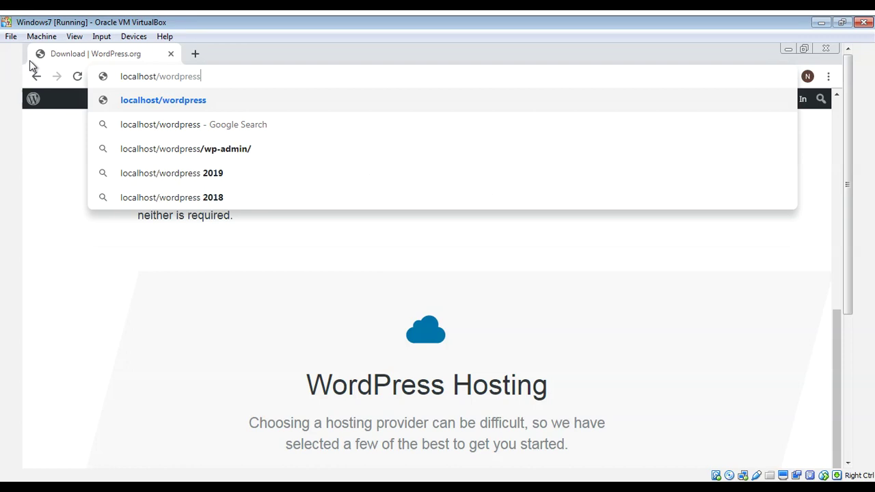
{"action": "key", "text": "Return"}
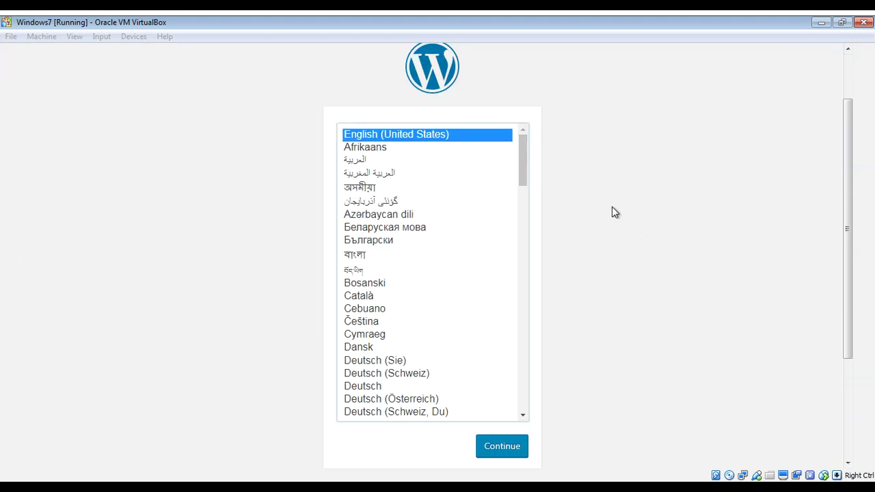
- Continue the installer in English (United States), leave full screen, and minimize Chrome
{"action": "left_click", "coordinate": [608, 208]}
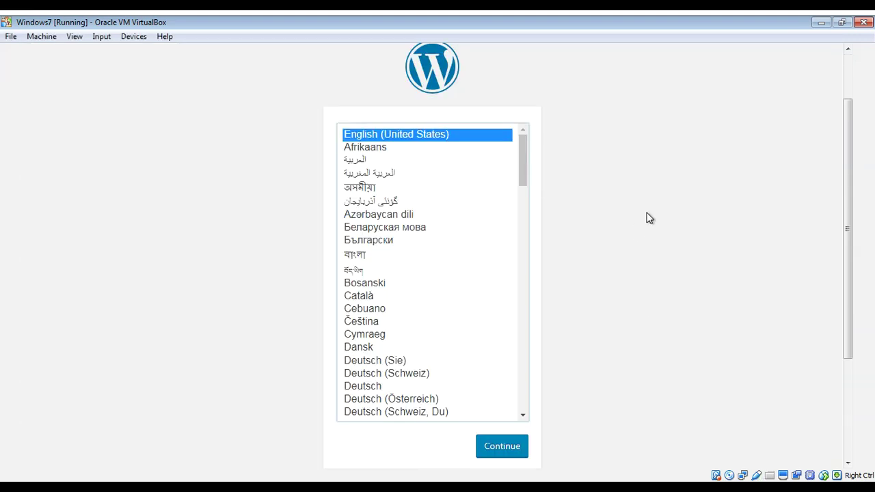
{"action": "left_click", "coordinate": [506, 451]}
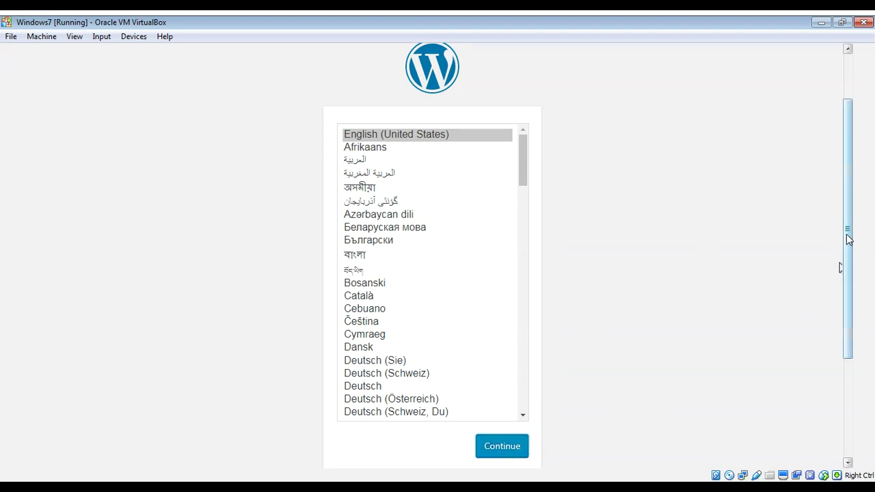
{"action": "key", "text": "F11"}
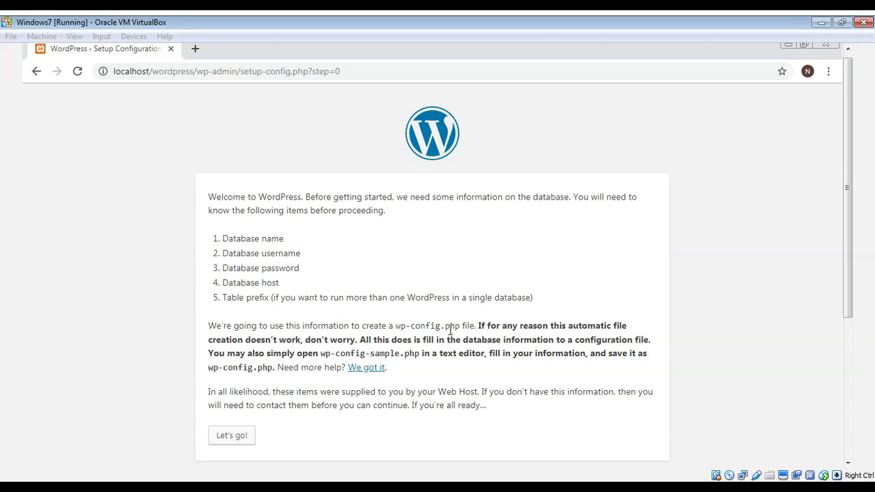
{"action": "left_click", "coordinate": [790, 46]}
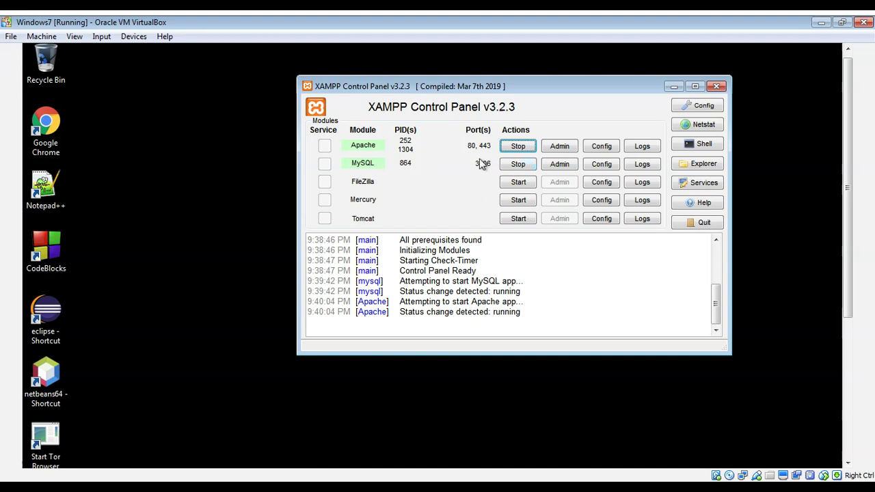
- Open phpMyAdmin for MySQL from the XAMPP Control Panel
{"action": "left_click", "coordinate": [556, 167]}
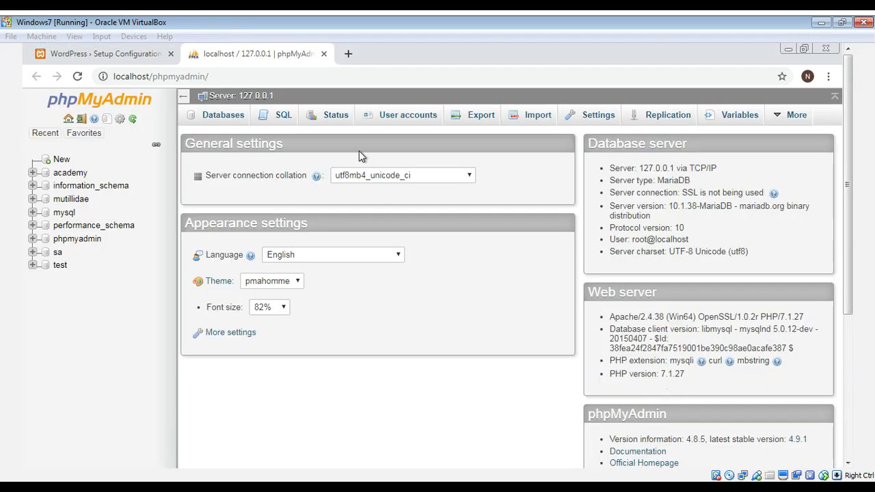
- Go to phpMyAdmin's Databases page and select the new database name field
{"action": "left_click", "coordinate": [220, 119]}
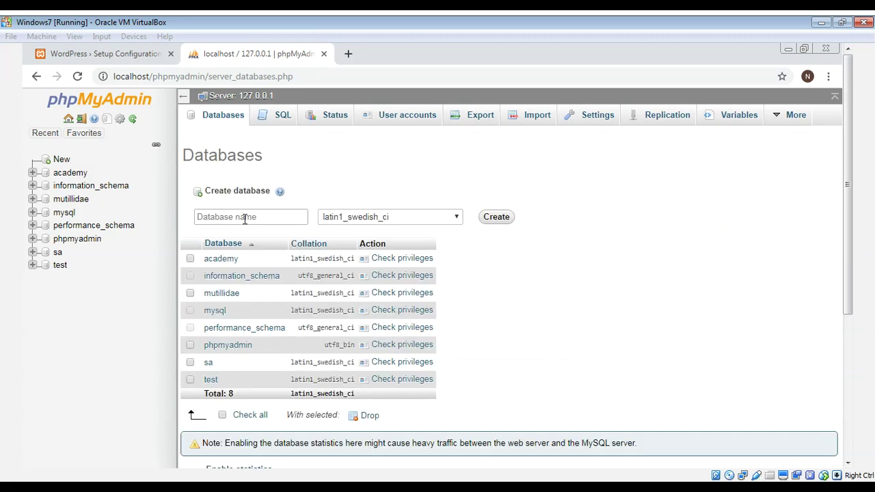
{"action": "left_click", "coordinate": [245, 218]}
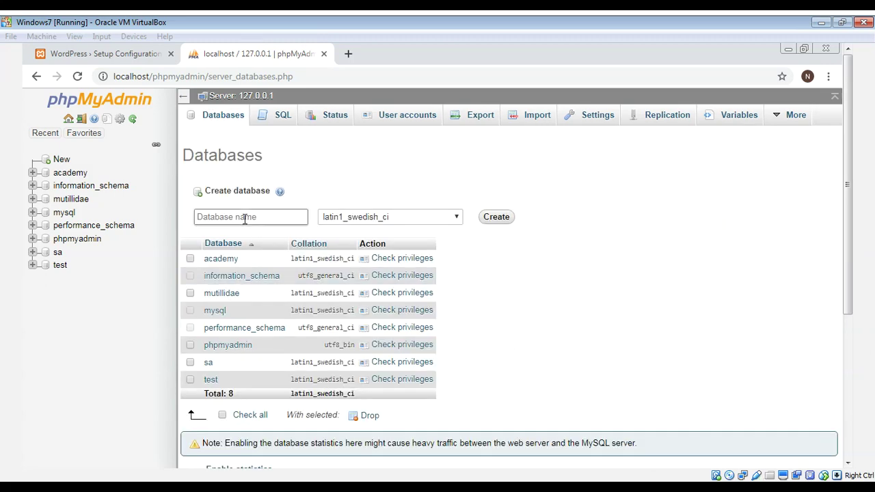
- Create an empty database named 'wordpress'
{"action": "left_click", "coordinate": [244, 219]}
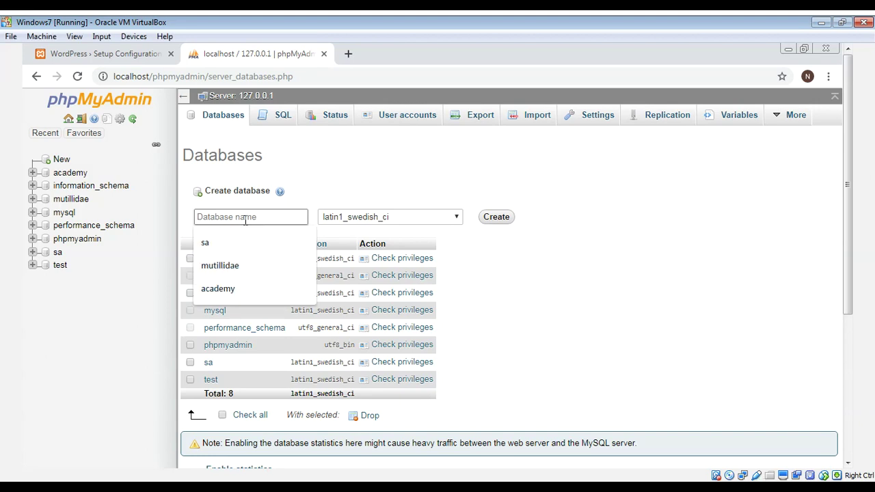
{"action": "type", "text": "word"}
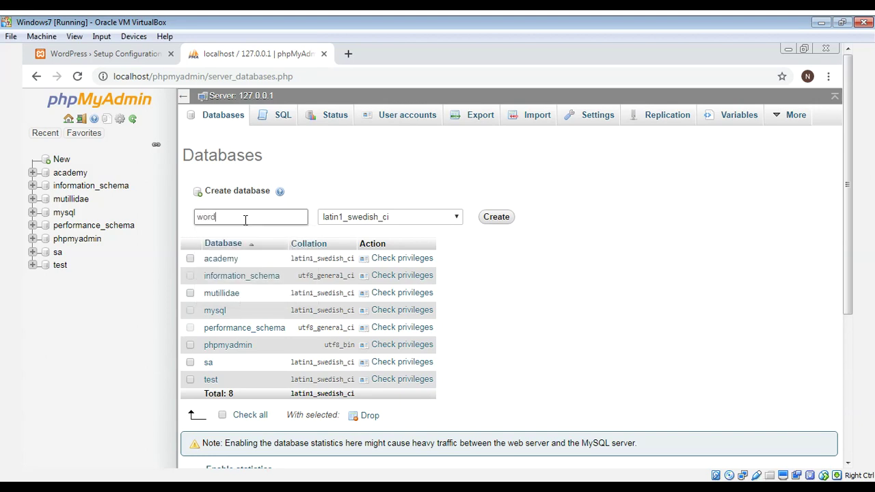
{"action": "type", "text": "press"}
{"action": "left_click", "coordinate": [494, 217]}
{"action": "left_click", "coordinate": [498, 216]}
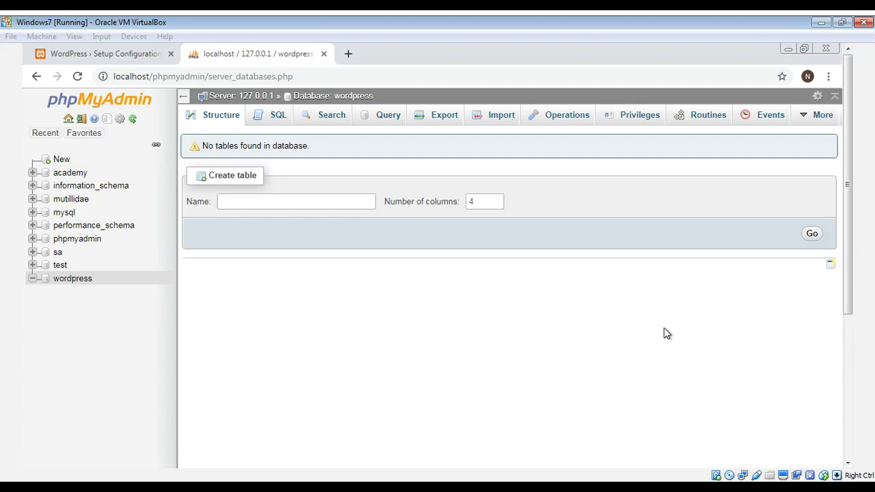
- View the wordpress database's Privileges list, ticking and unticking the last user row
{"action": "left_click", "coordinate": [639, 116]}
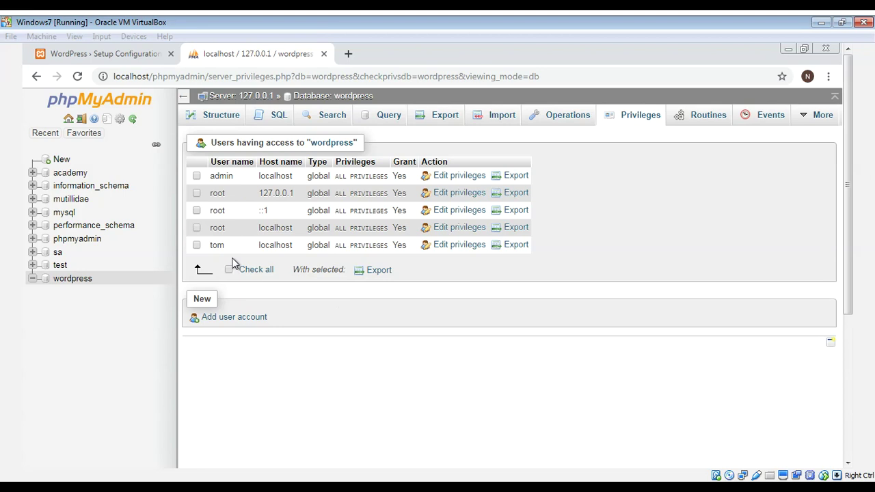
{"action": "left_click", "coordinate": [197, 246]}
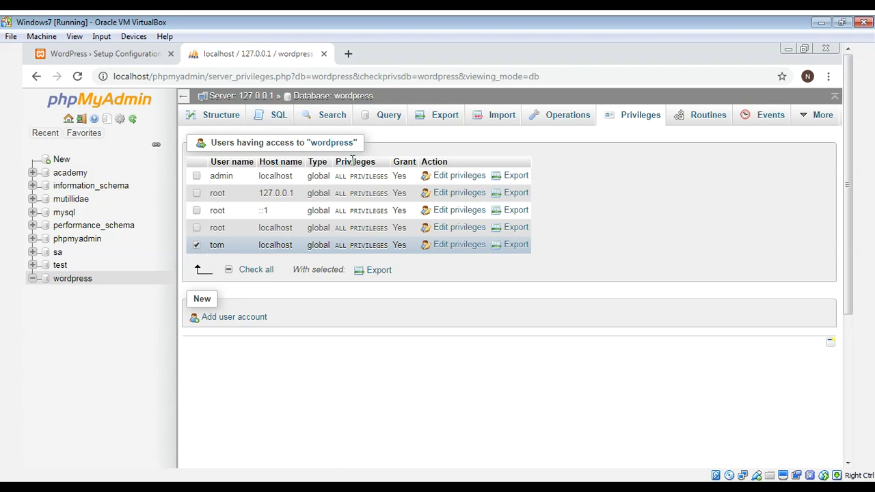
{"action": "left_click", "coordinate": [396, 245]}
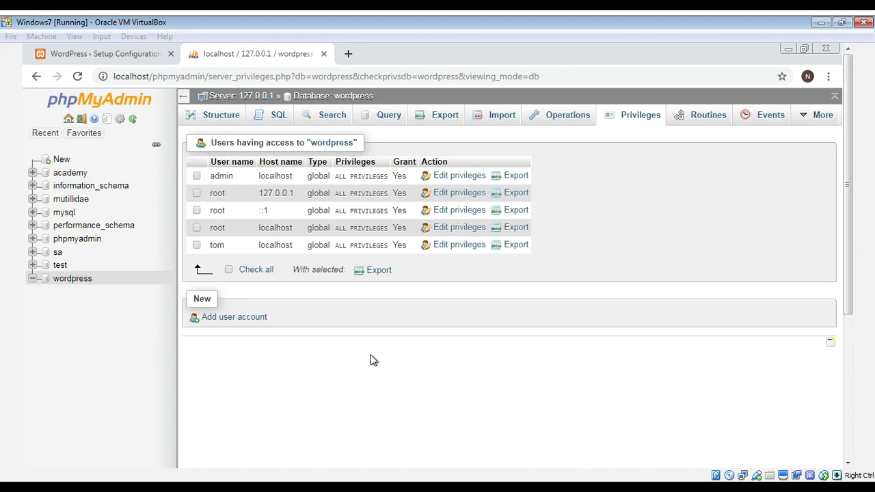
- Add a user account named 'test' on host localhost and enter its password
{"action": "left_click", "coordinate": [251, 325]}
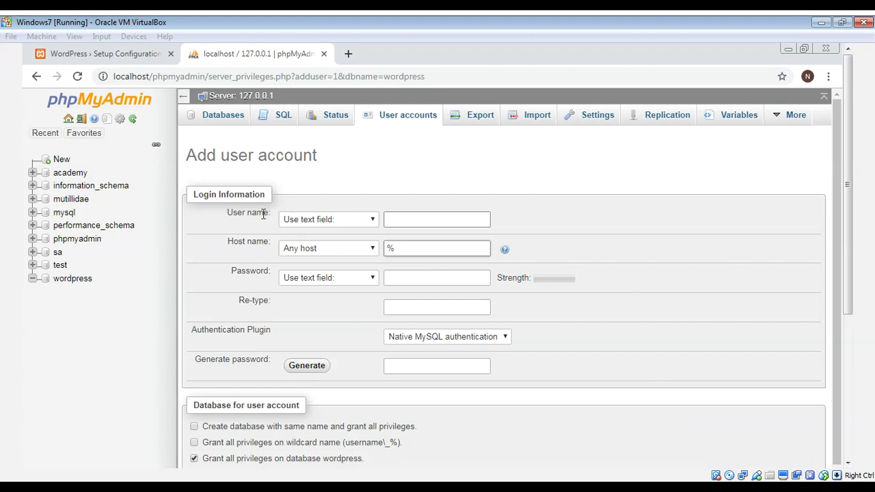
{"action": "left_click", "coordinate": [412, 218]}
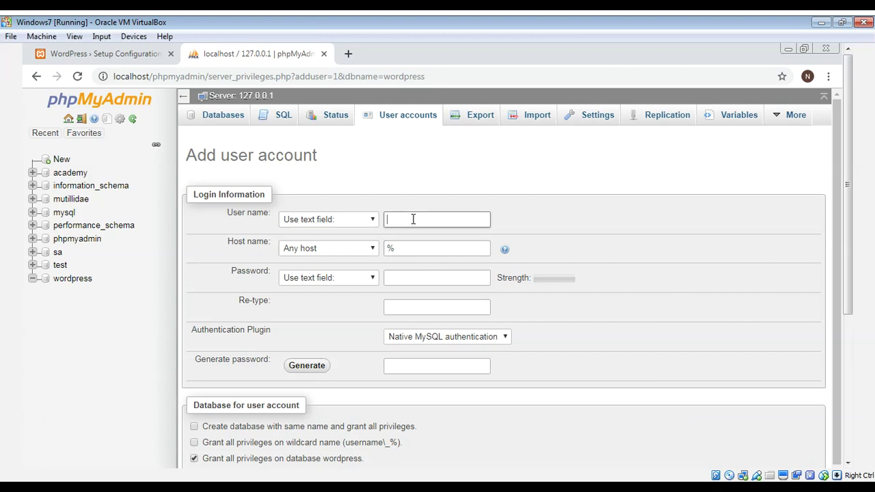
{"action": "type", "text": "test"}
{"action": "left_click", "coordinate": [357, 250]}
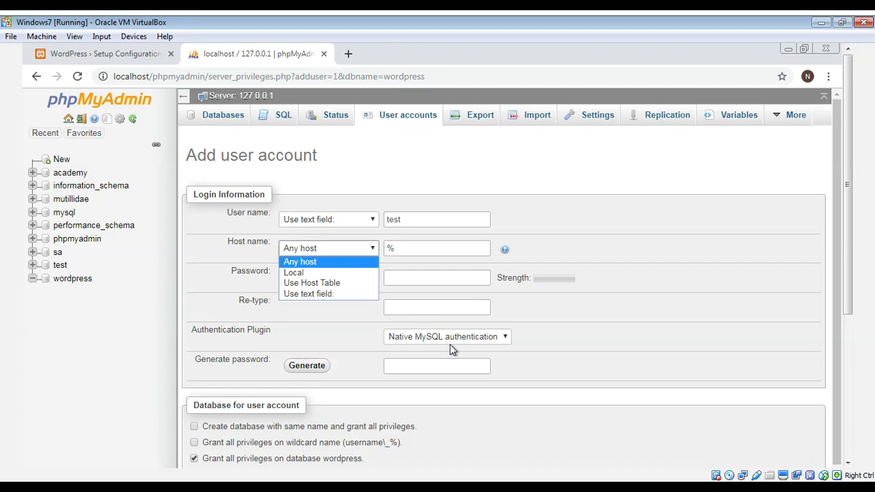
{"action": "left_click", "coordinate": [305, 273]}
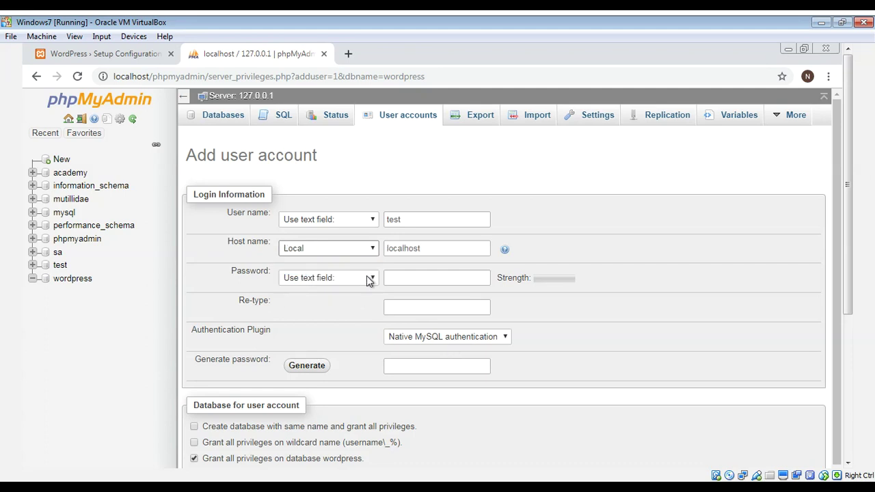
{"action": "left_click", "coordinate": [399, 276]}
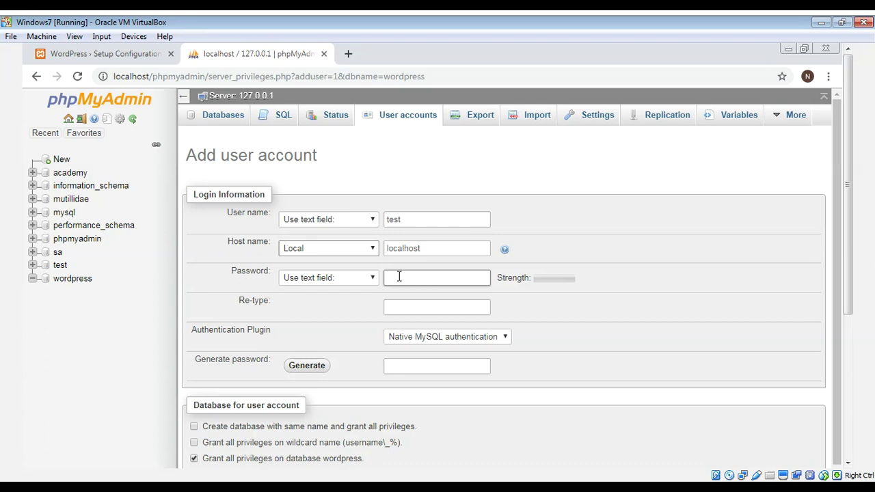
{"action": "type", "text": "test"}
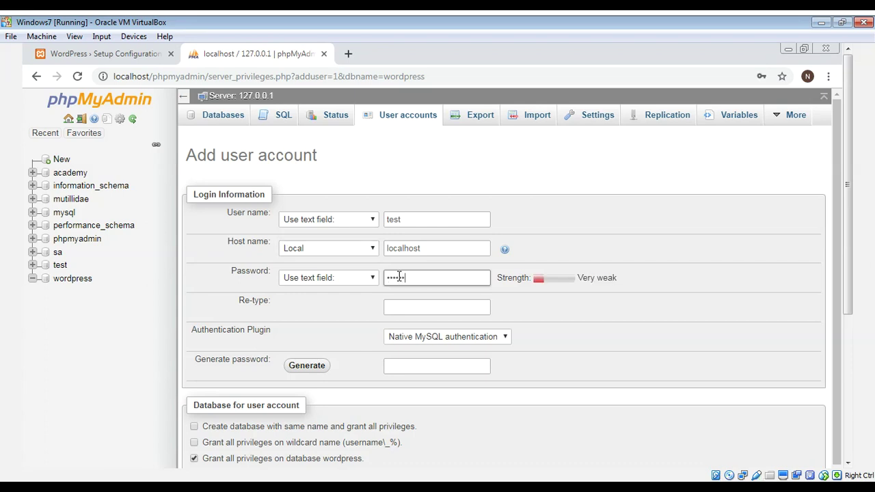
{"action": "left_click", "coordinate": [427, 306]}
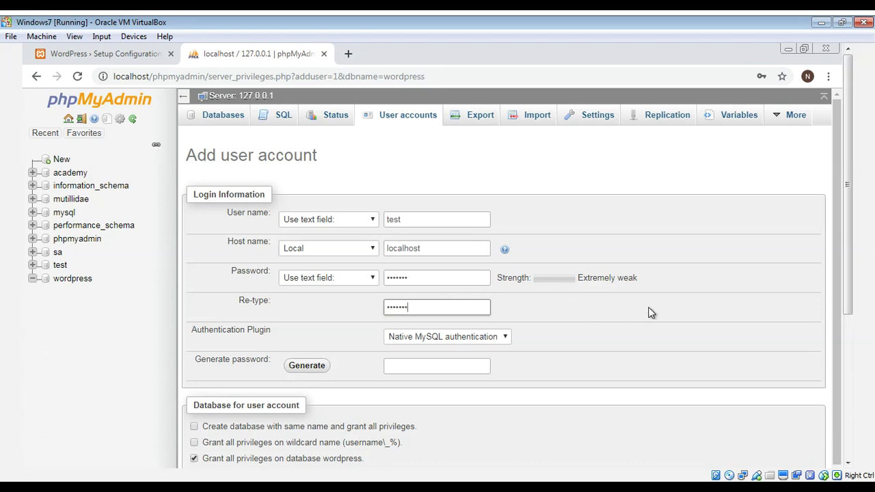
- Grant the new 'test' user all global privileges and create the account
{"action": "left_click_drag", "start_coordinate": [836, 198], "coordinate": [841, 347]}
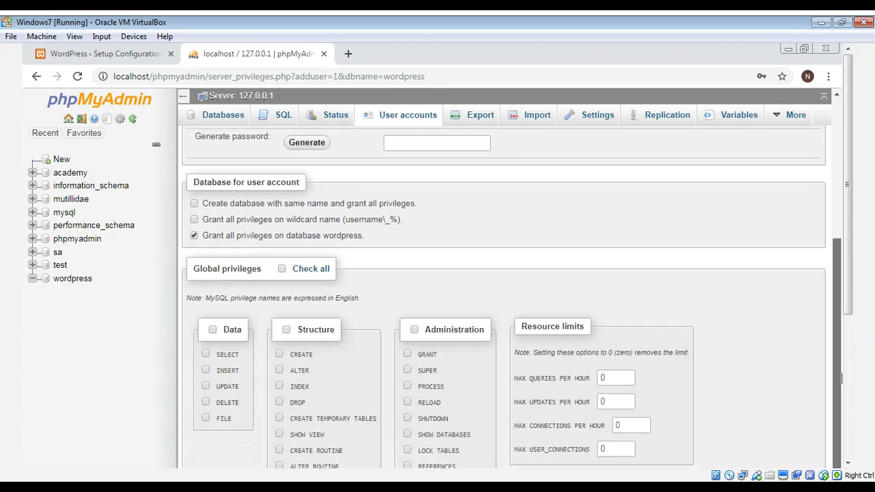
{"action": "left_click_drag", "start_coordinate": [842, 403], "coordinate": [844, 414]}
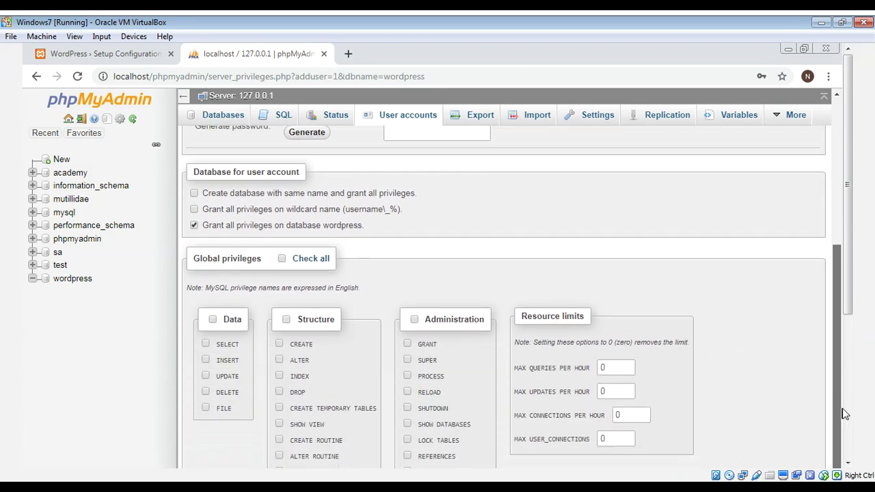
{"action": "scroll", "coordinate": [609, 297], "scroll_direction": "down", "scroll_amount": 2}
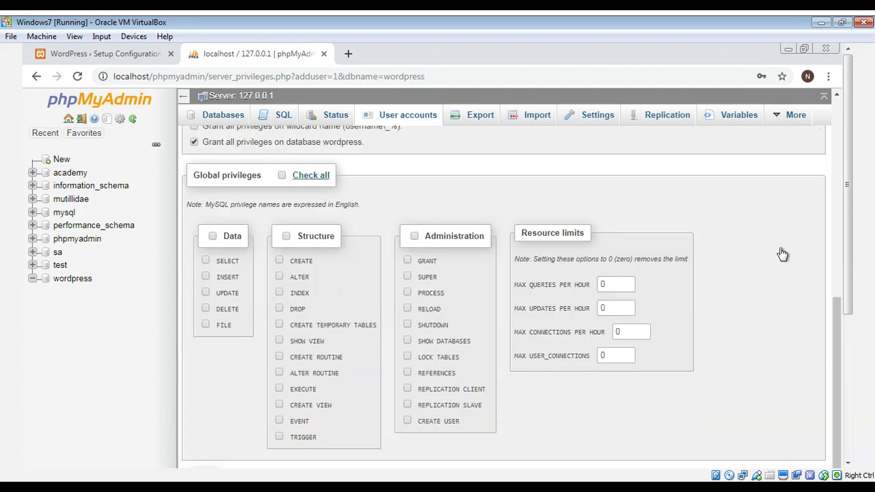
{"action": "left_click_drag", "start_coordinate": [847, 216], "coordinate": [847, 360]}
{"action": "left_click", "coordinate": [802, 399]}
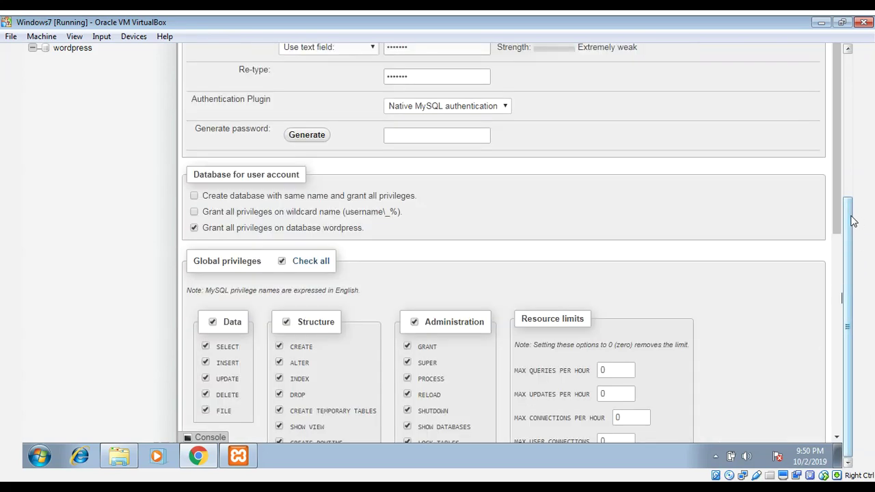
{"action": "left_click_drag", "start_coordinate": [853, 220], "coordinate": [845, 92]}
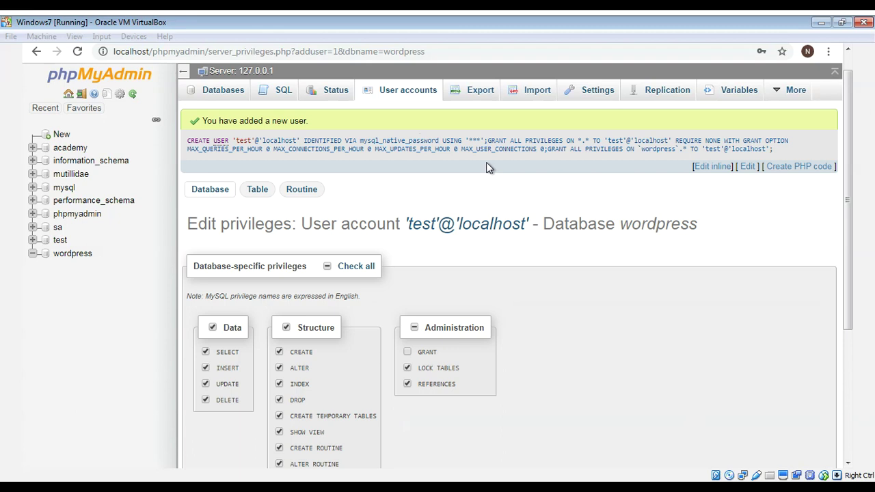
{"action": "left_click", "coordinate": [850, 66]}
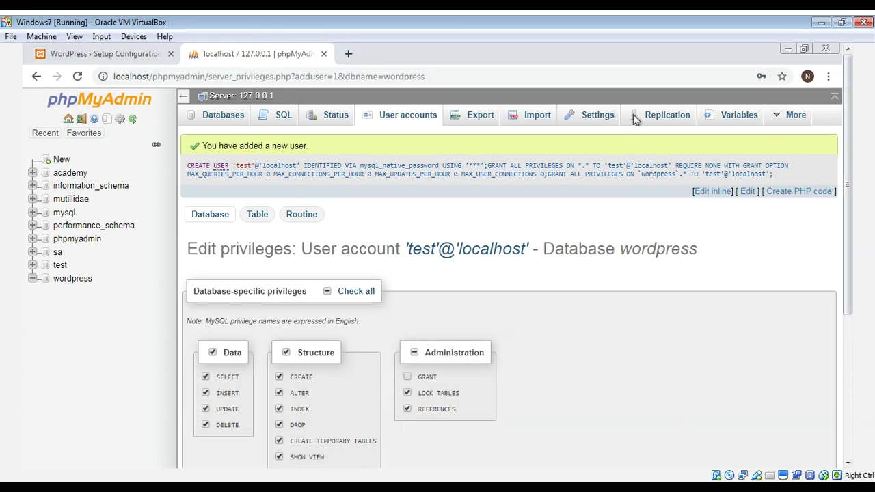
- In WordPress setup, submit database user 'test' and its password as the connection details
{"action": "left_click", "coordinate": [101, 55]}
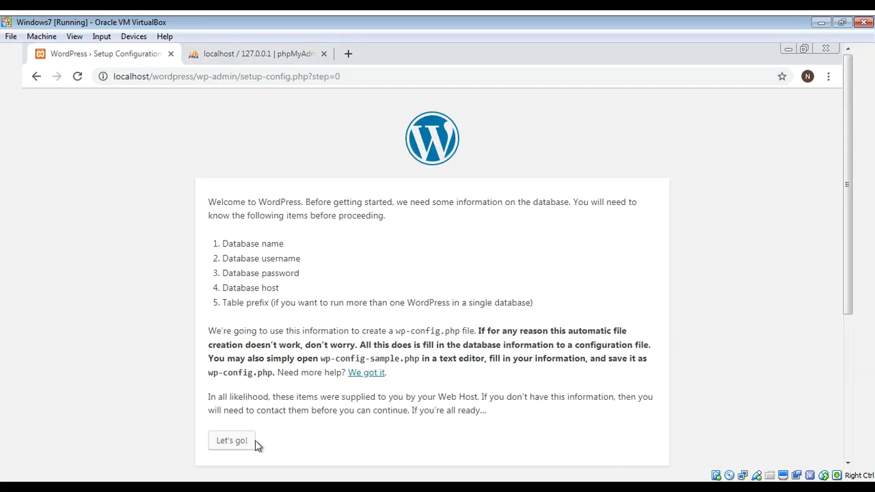
{"action": "left_click", "coordinate": [233, 441]}
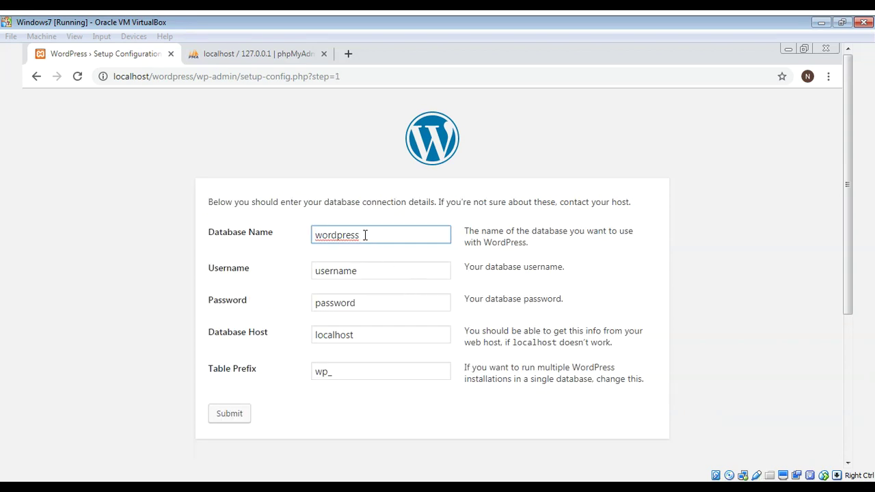
{"action": "left_click", "coordinate": [380, 272]}
{"action": "key", "text": "BackSpace"}
{"action": "key", "text": "BackSpace"}
{"action": "key", "text": "BackSpace"}
{"action": "key", "text": "BackSpace"}
{"action": "key", "text": "BackSpace"}
{"action": "type", "text": "test"}
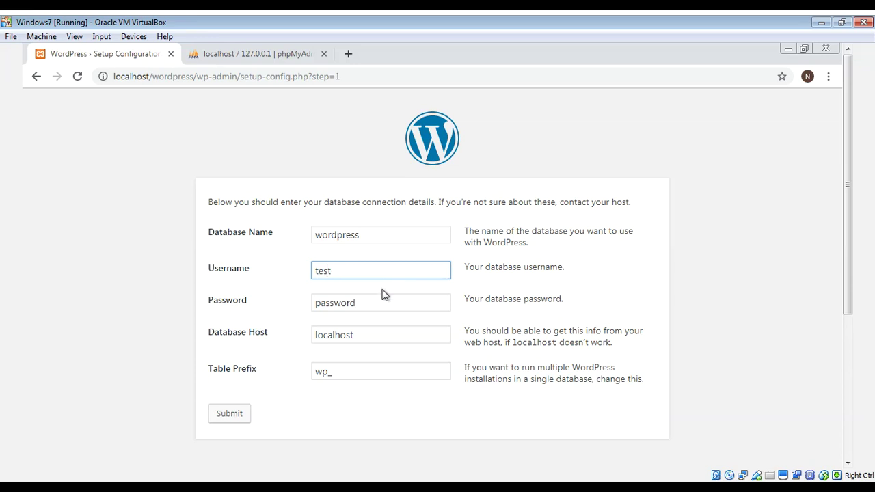
{"action": "left_click", "coordinate": [381, 307]}
{"action": "key", "text": "ctrl+a"}
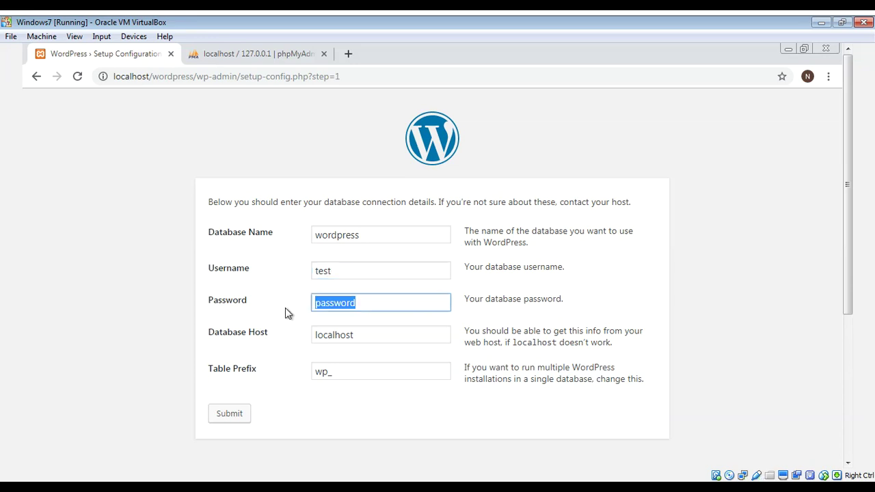
{"action": "type", "text": "test1"}
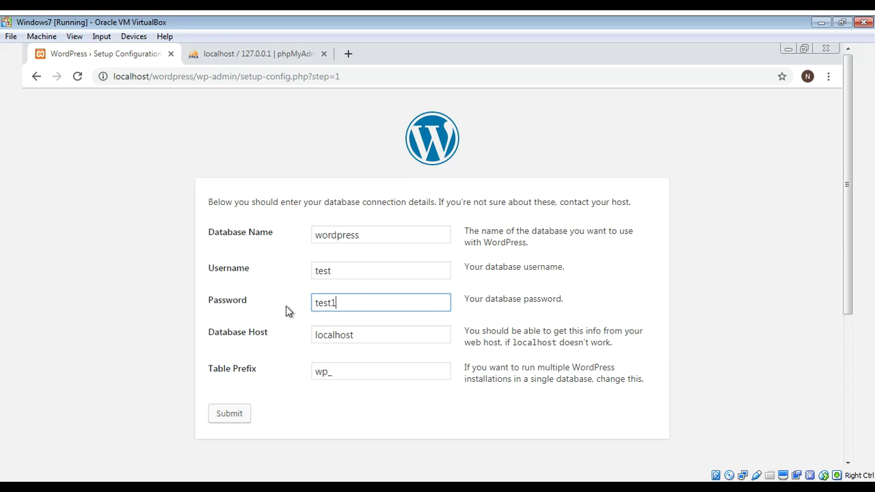
{"action": "type", "text": "23"}
{"action": "left_click", "coordinate": [240, 415]}
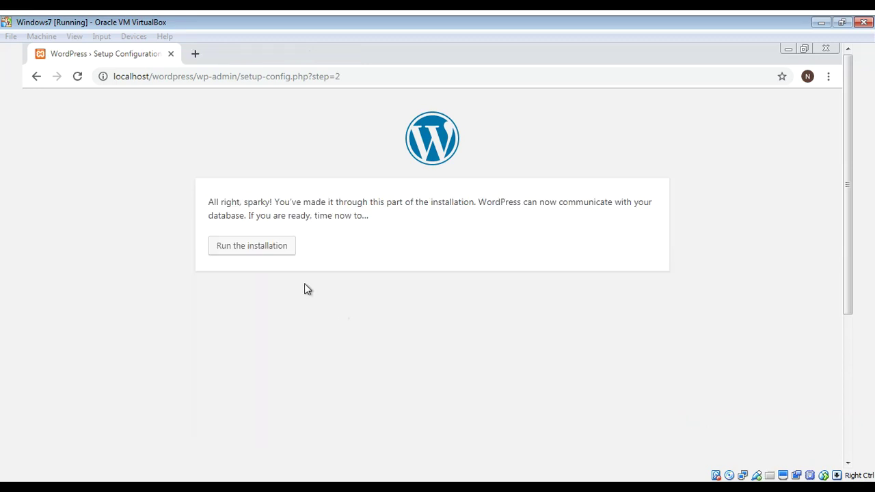
- Start the installation and enter site title 'My First Blog' with username 'admin'
{"action": "left_click", "coordinate": [252, 248]}
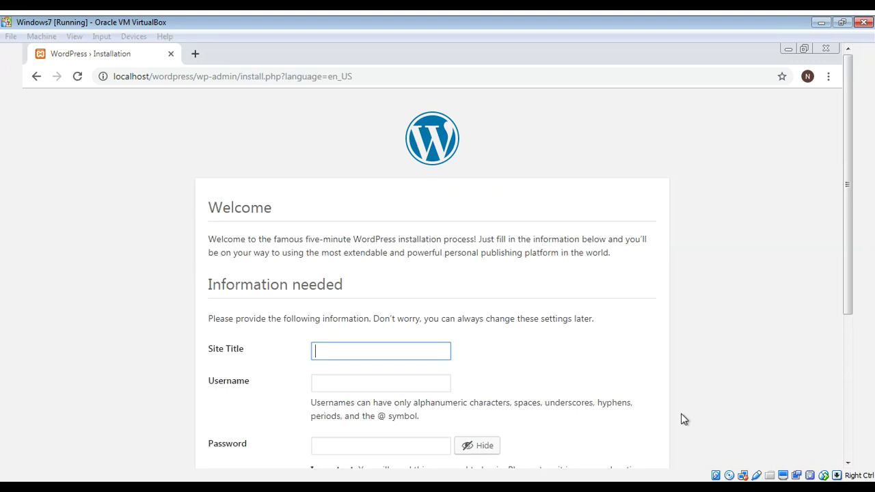
{"action": "left_click", "coordinate": [379, 352]}
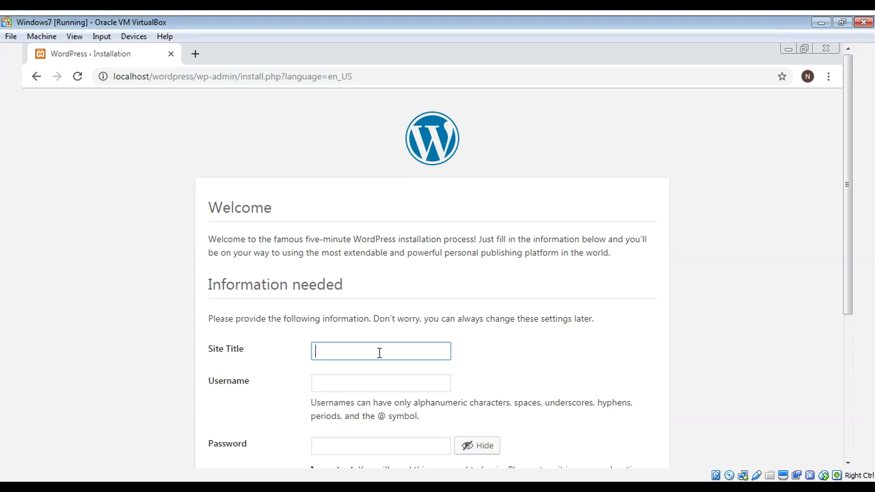
{"action": "type", "text": "My First B"}
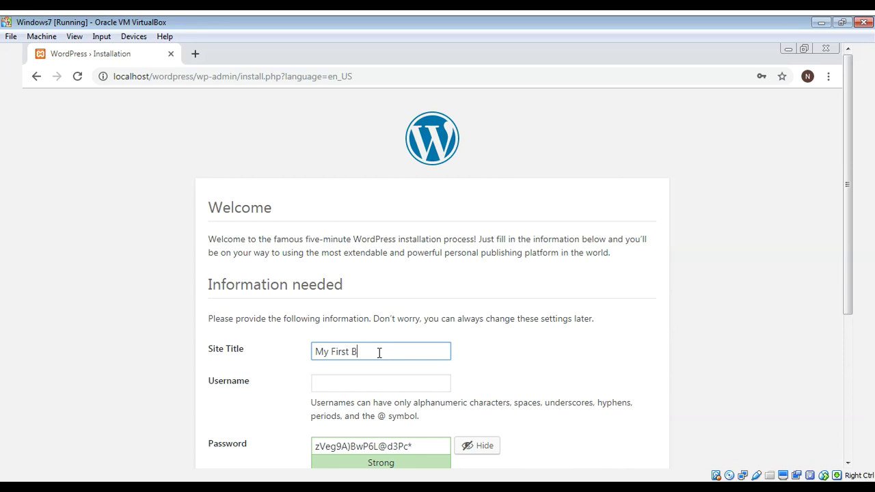
{"action": "type", "text": "log"}
{"action": "left_click_drag", "start_coordinate": [848, 217], "coordinate": [848, 272]}
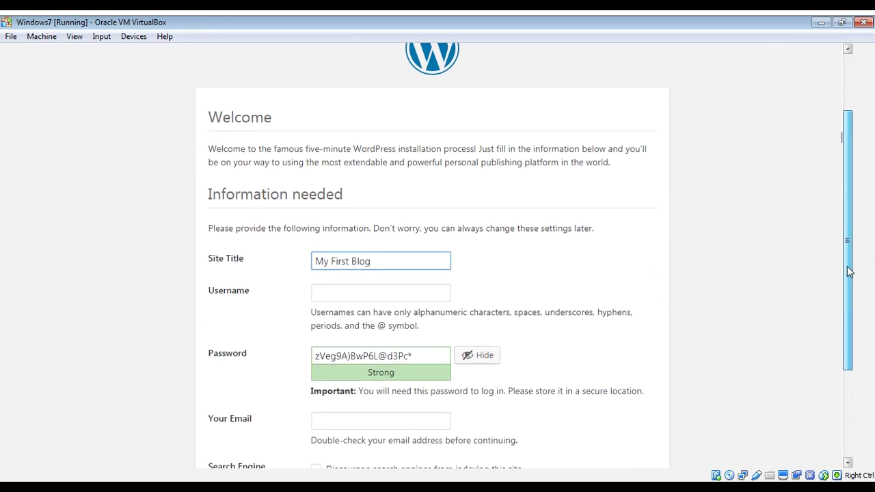
{"action": "left_click", "coordinate": [350, 293]}
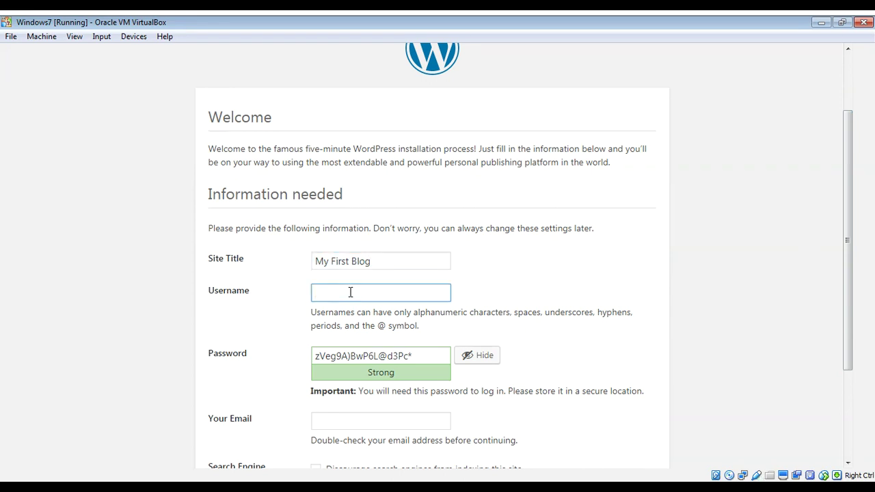
{"action": "type", "text": "admin"}
- Replace the generated password with a weak one and confirm weak-password use
{"action": "left_click", "coordinate": [572, 266]}
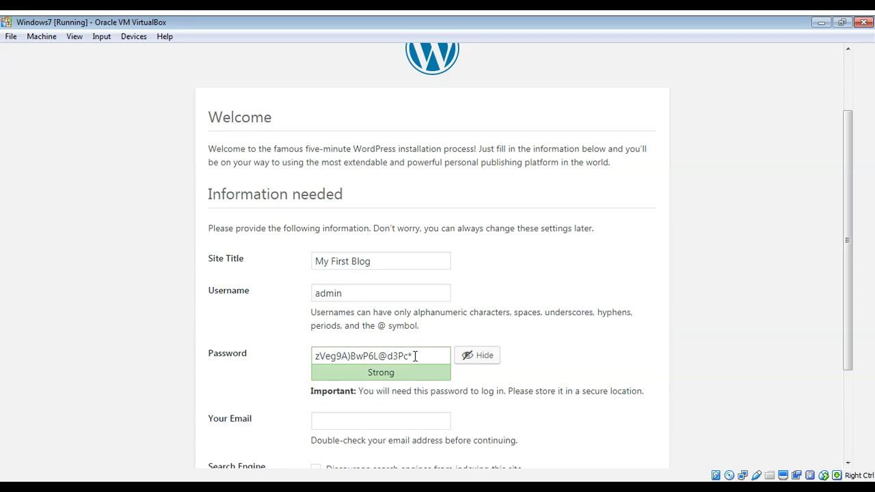
{"action": "left_click_drag", "start_coordinate": [414, 355], "coordinate": [303, 358]}
{"action": "key", "text": "BackSpace"}
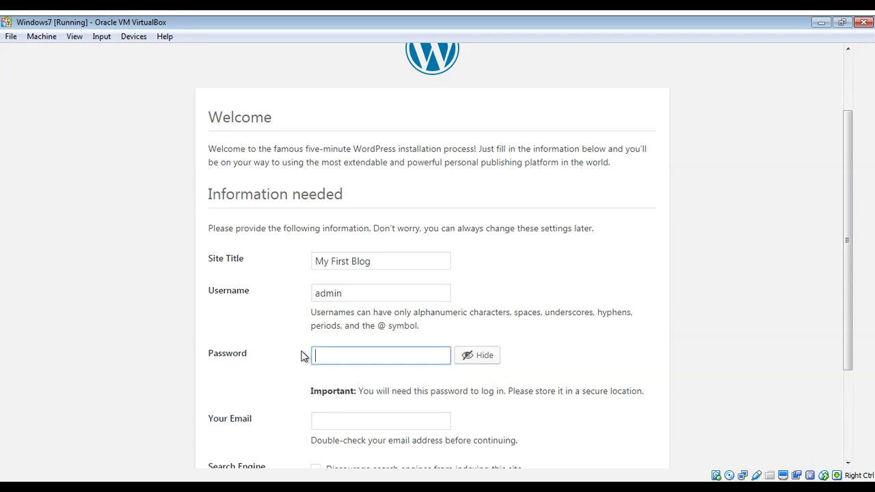
{"action": "type", "text": "admi"}
{"action": "key", "text": "BackSpace"}
{"action": "type", "text": "n123"}
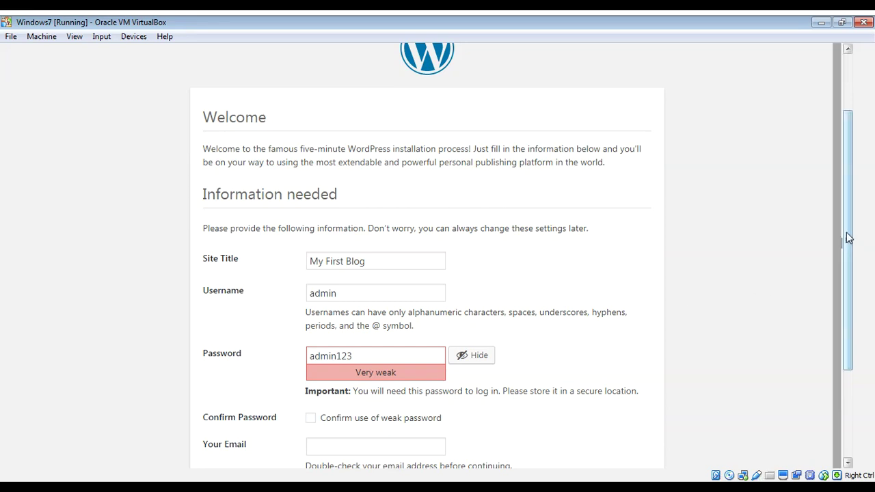
{"action": "left_click_drag", "start_coordinate": [846, 237], "coordinate": [845, 316]}
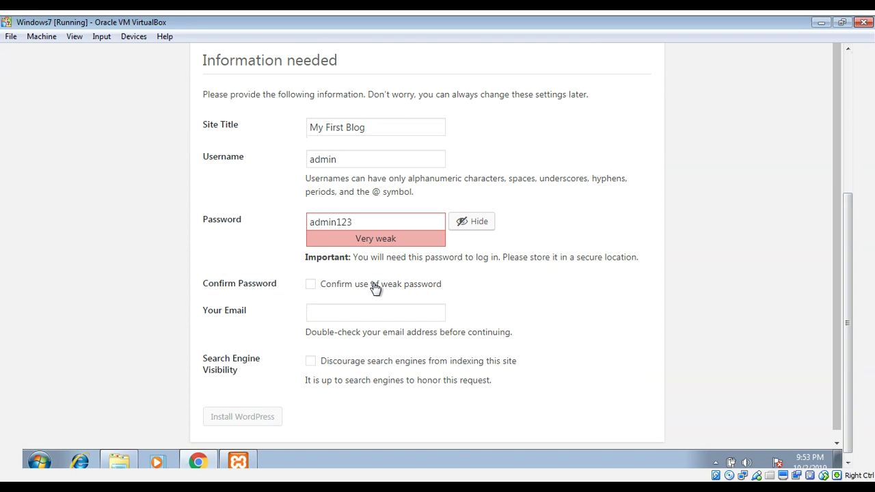
{"action": "left_click", "coordinate": [311, 285]}
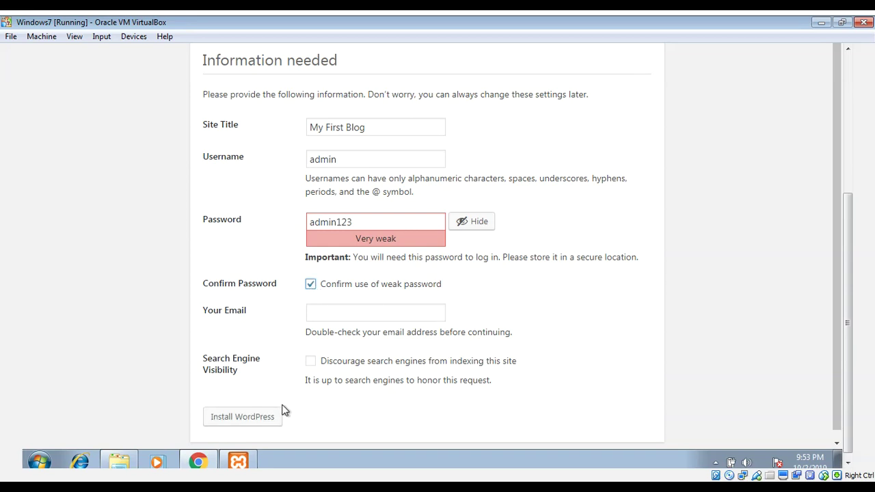
- Add the admin e-mail address, re-confirm the weak password, and install WordPress
{"action": "left_click", "coordinate": [245, 422]}
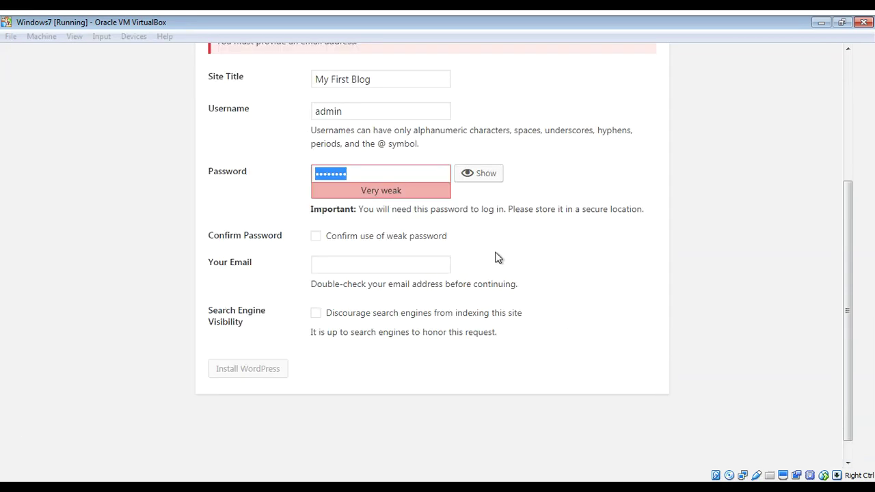
{"action": "left_click", "coordinate": [339, 262]}
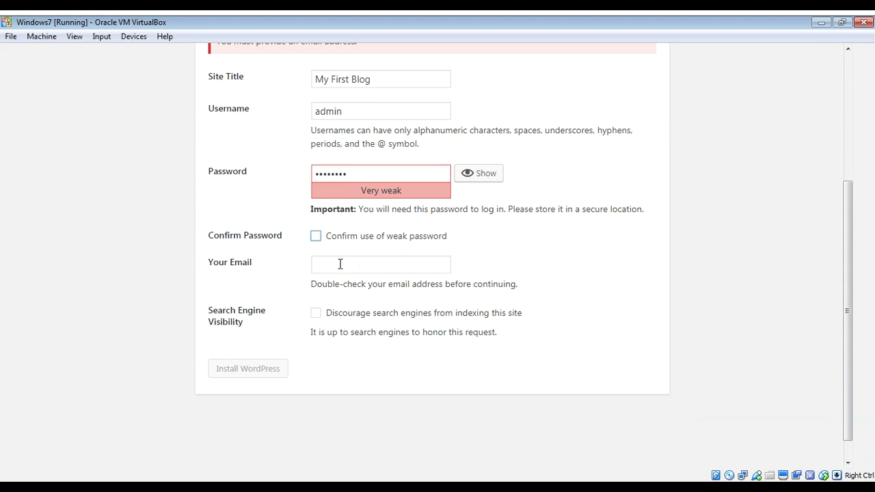
{"action": "left_click", "coordinate": [343, 263]}
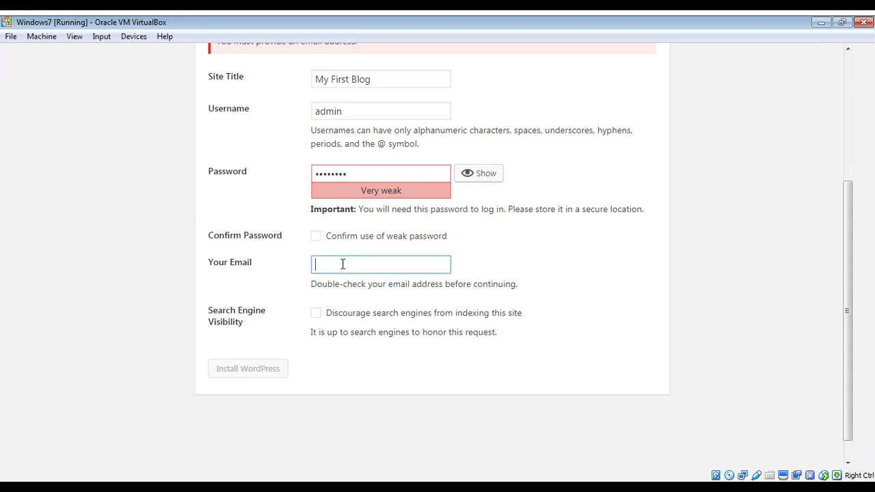
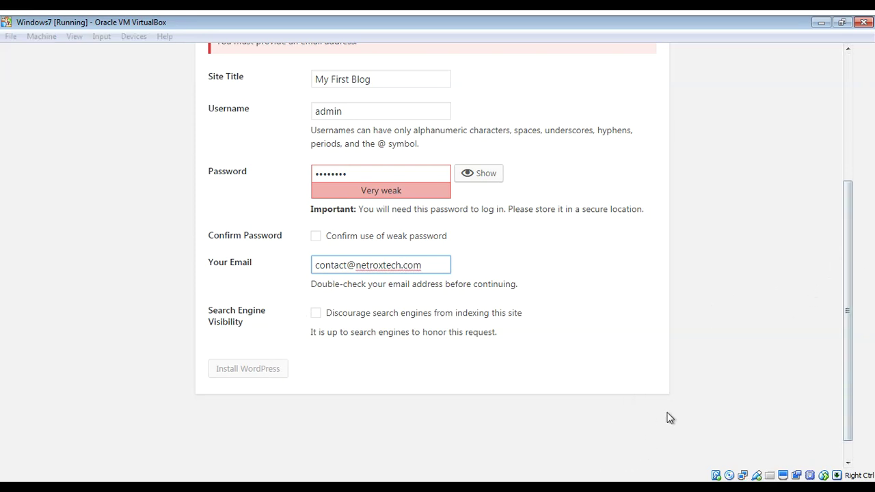
{"action": "scroll", "coordinate": [666, 416], "scroll_direction": "up", "scroll_amount": 1}
{"action": "key", "text": "shift+Tab"}
{"action": "key", "text": "space"}
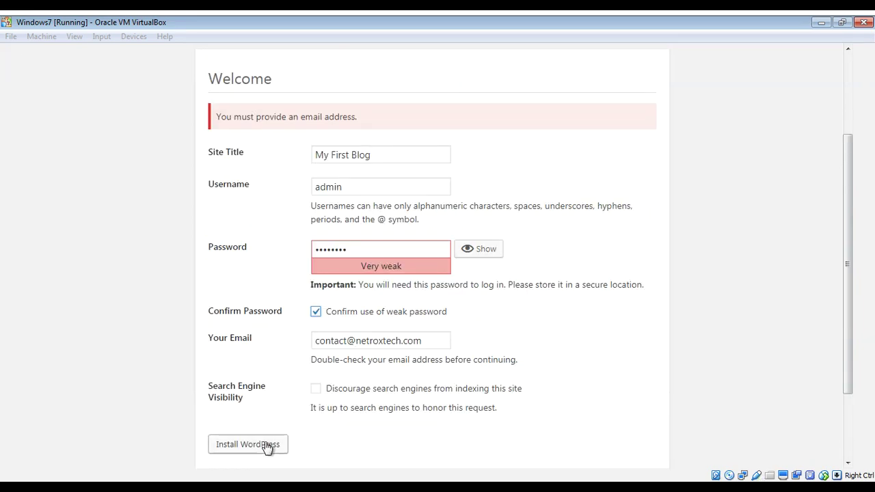
{"action": "left_click", "coordinate": [267, 446]}
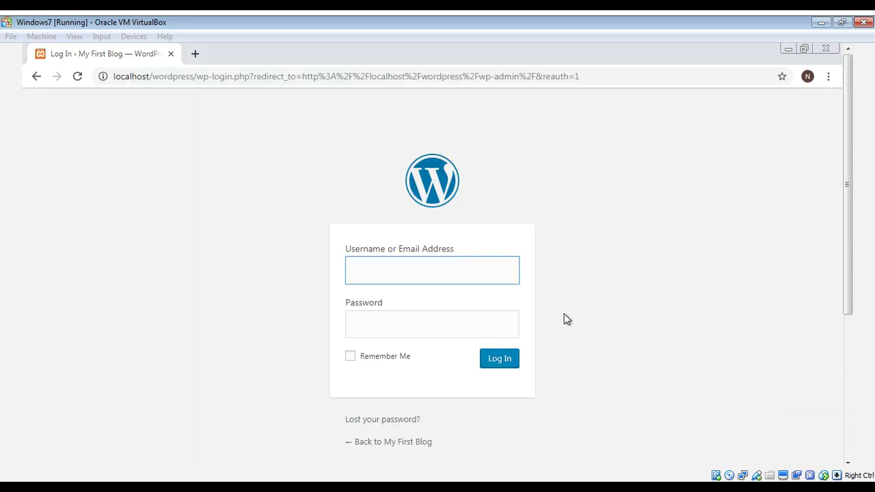
- Log in as 'admin' with the account password
{"action": "left_click", "coordinate": [429, 264]}
{"action": "type", "text": "admin"}
{"action": "key", "text": "Tab"}
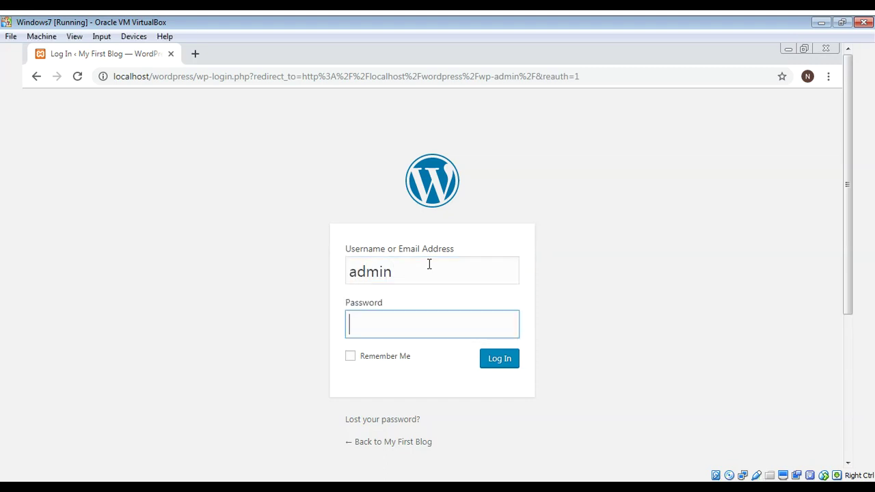
{"action": "type", "text": "password"}
{"action": "left_click", "coordinate": [502, 360]}
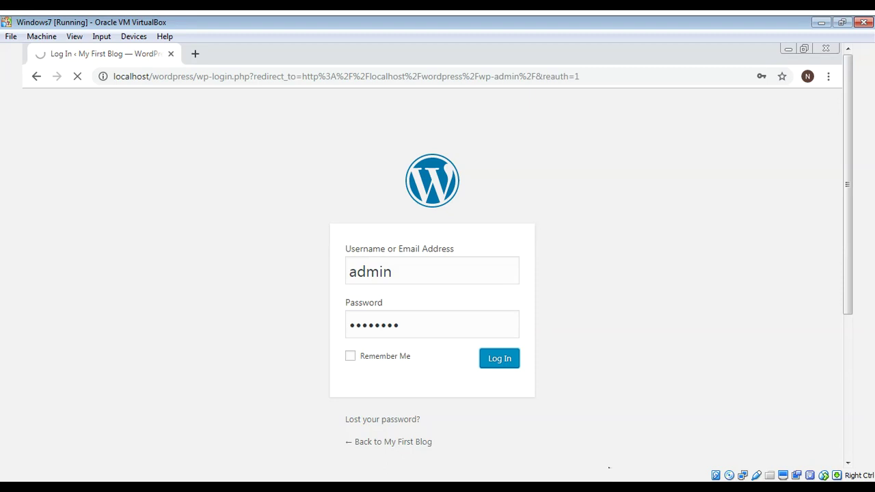